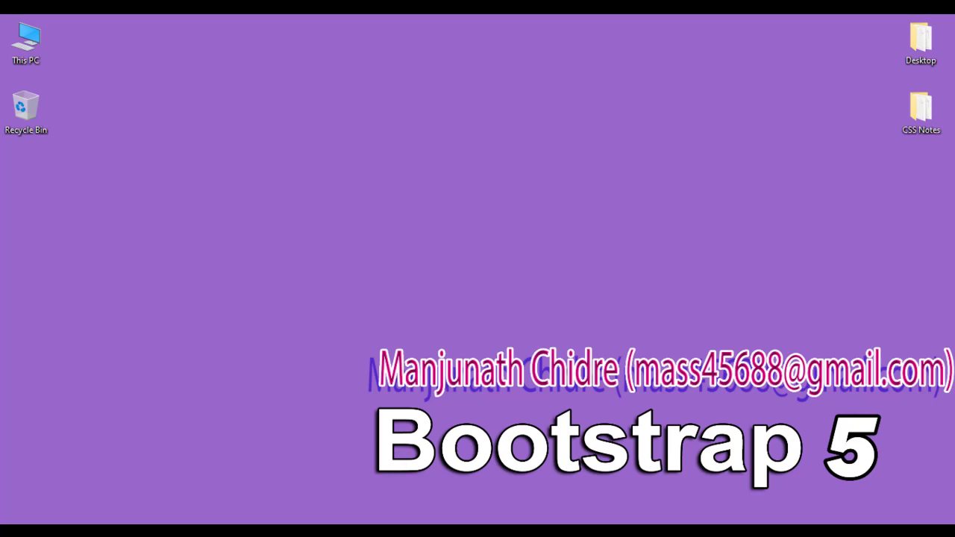
Open the What is Bootstrap notes and highlight the heading, description, jQuery and 'popper.js library'
left_click(290, 488)
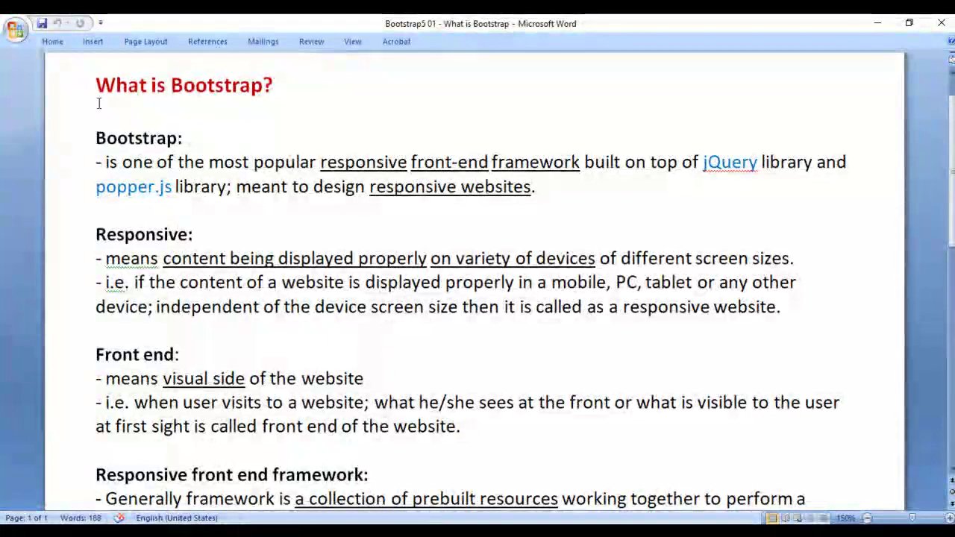
left_click_drag(96, 85, 257, 87)
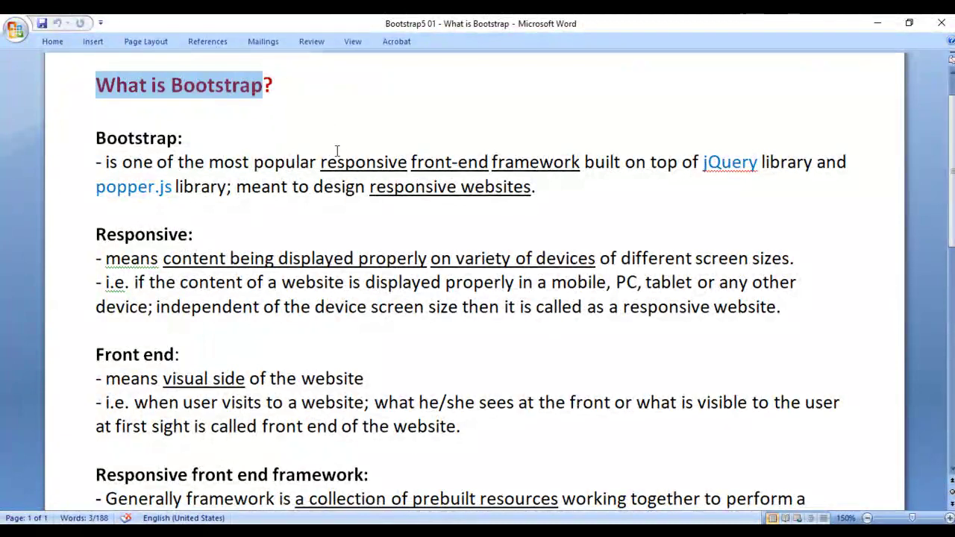
left_click_drag(97, 162, 584, 162)
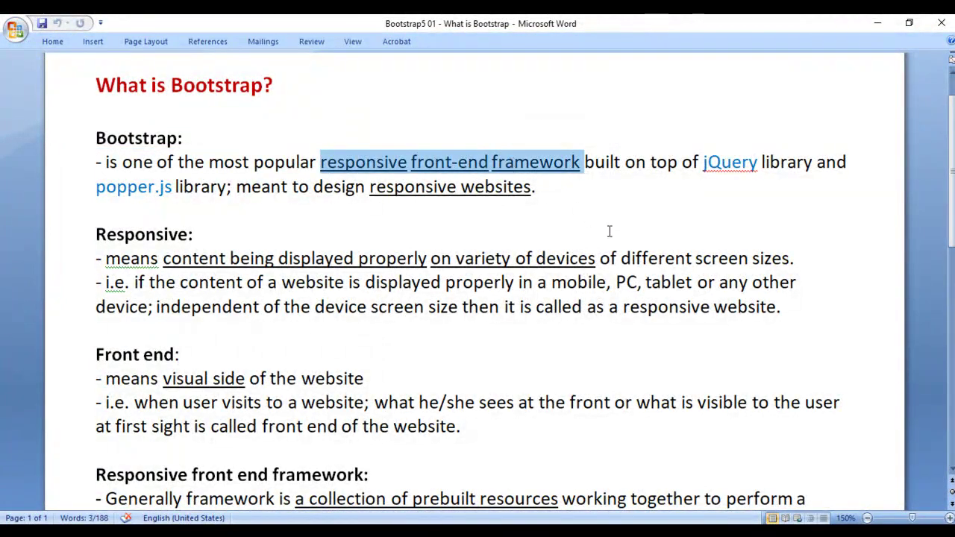
left_click(740, 162)
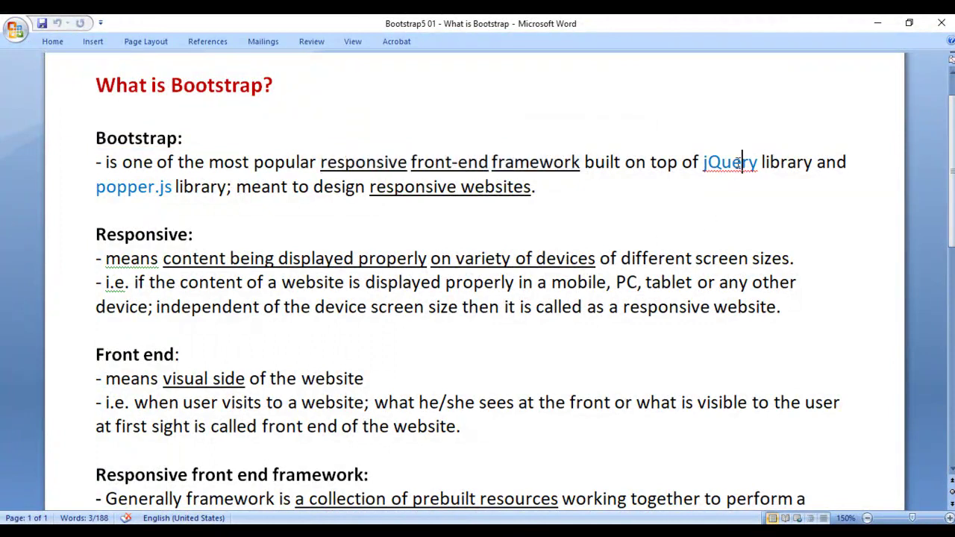
double_click(740, 163)
left_click_drag(97, 188, 223, 196)
Highlight 'responsive front-end framework' and 'responsive websites', then switch to the Bootstrap5 02 notes
left_click_drag(371, 188, 510, 190)
left_click(559, 205)
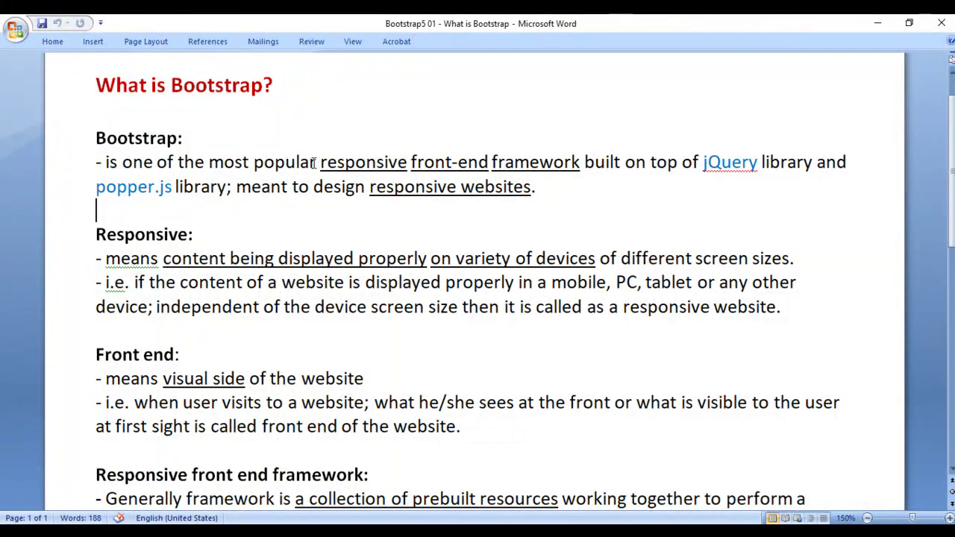
left_click_drag(321, 162, 575, 169)
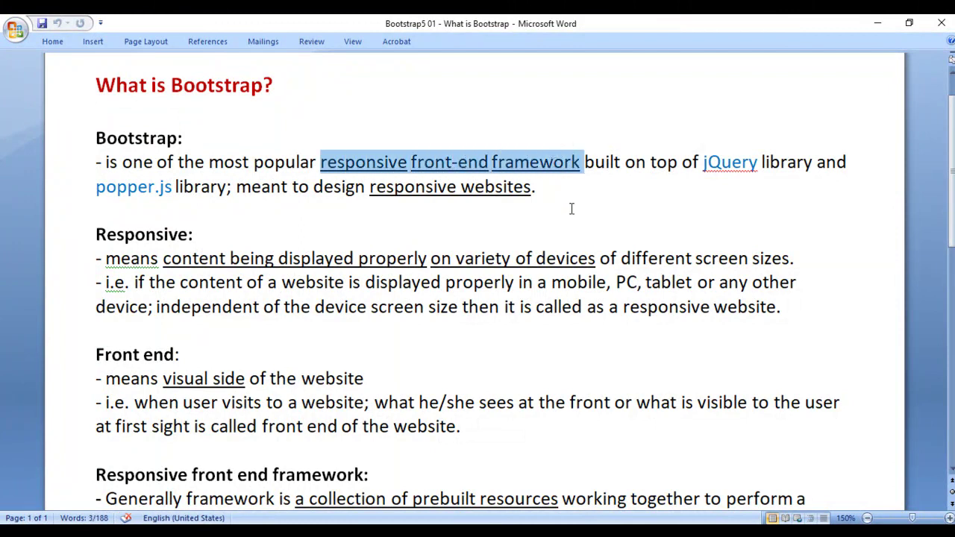
left_click_drag(371, 187, 489, 188)
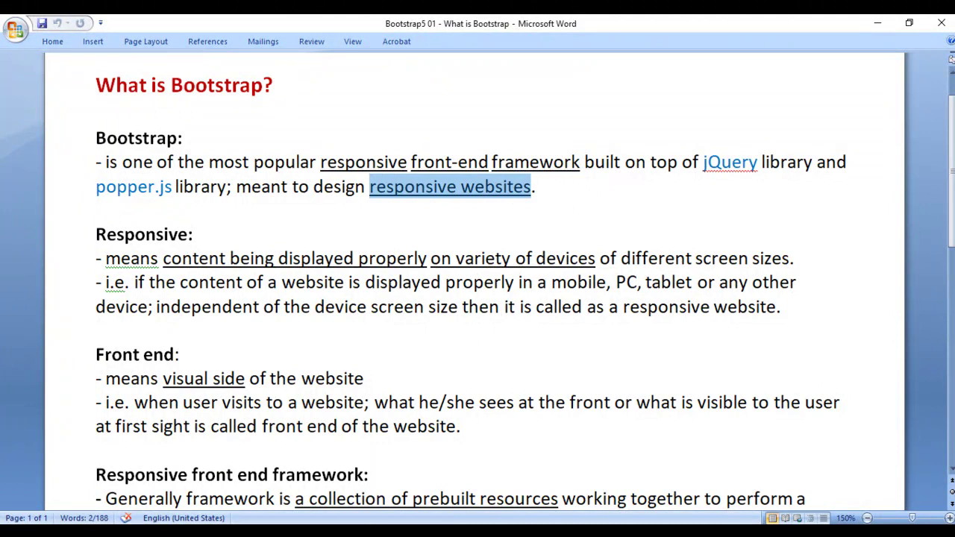
left_click(437, 470)
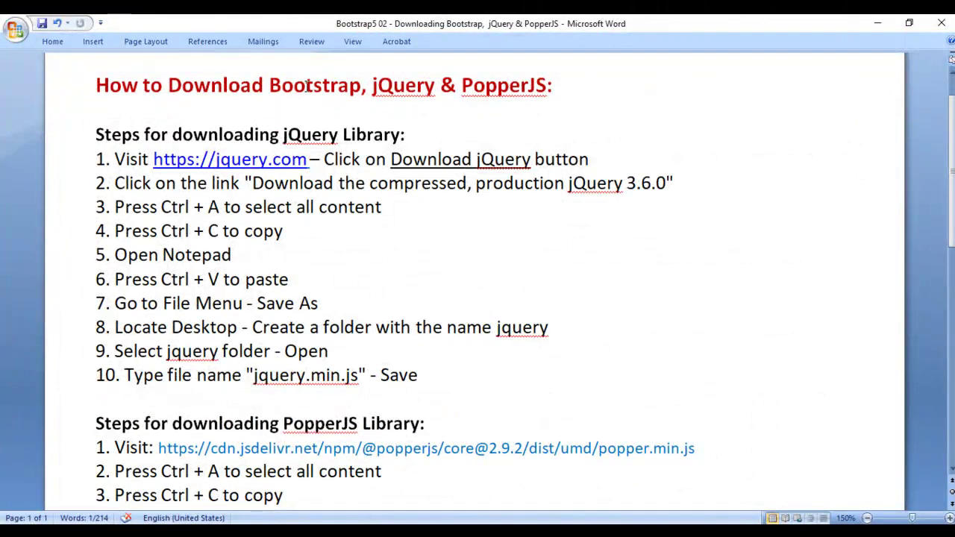
Select Bootstrap, jQuery and PopperJS in the heading, then highlight 'jQuery library' in Bootstrap5 01
double_click(311, 84)
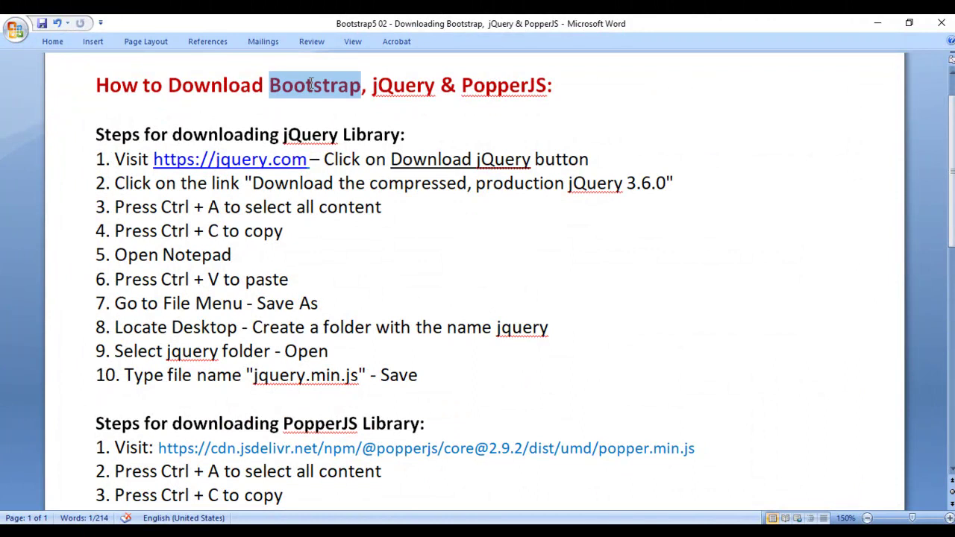
double_click(402, 86)
double_click(508, 86)
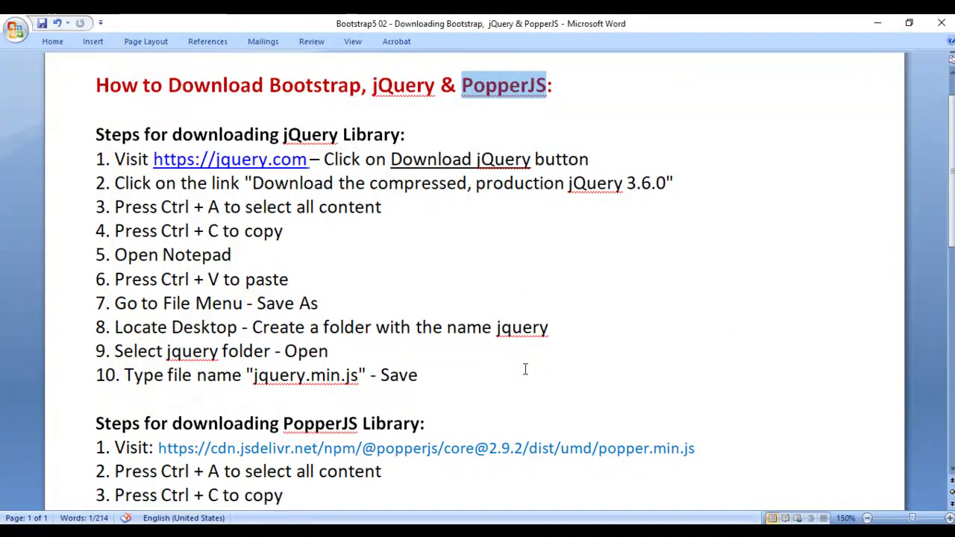
left_click(302, 481)
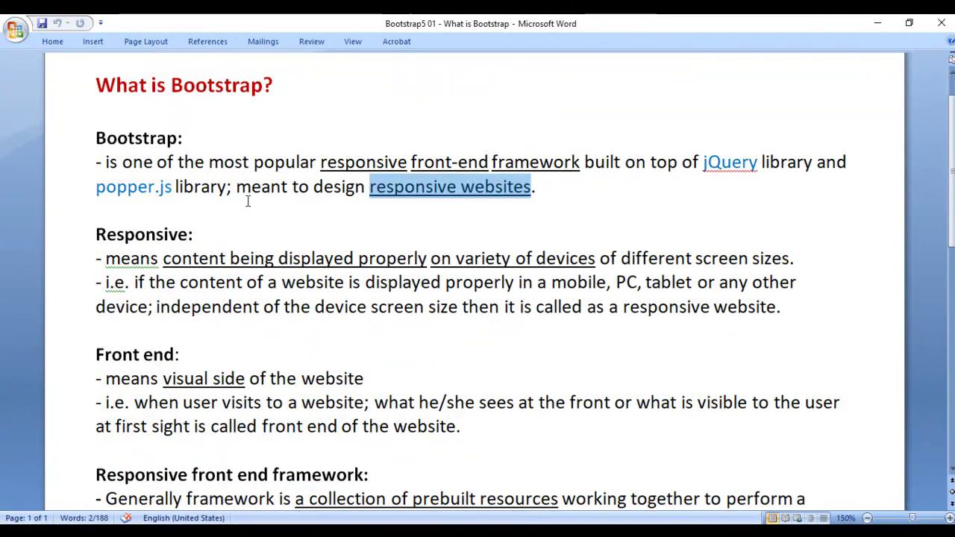
left_click_drag(705, 162, 816, 163)
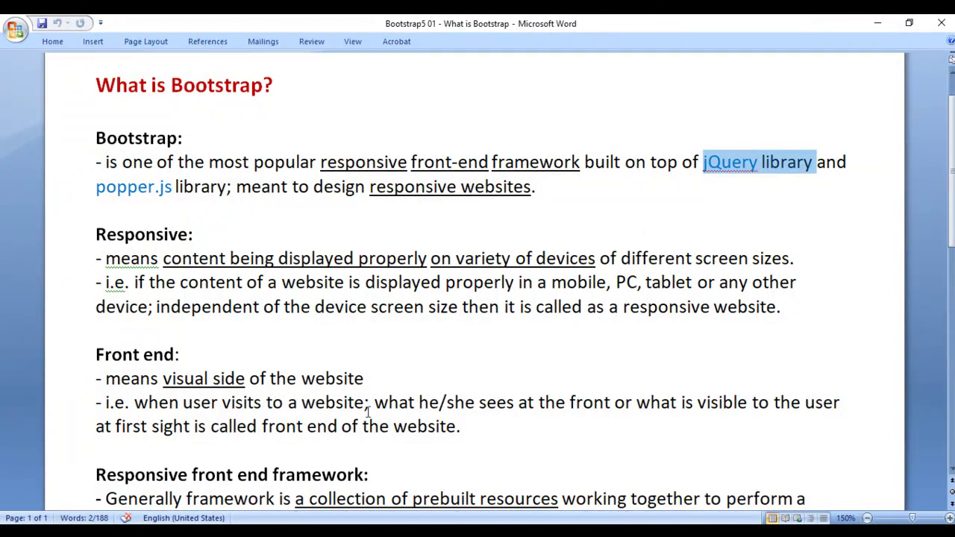
Go to the jquery.com website in Chrome
left_click(270, 51)
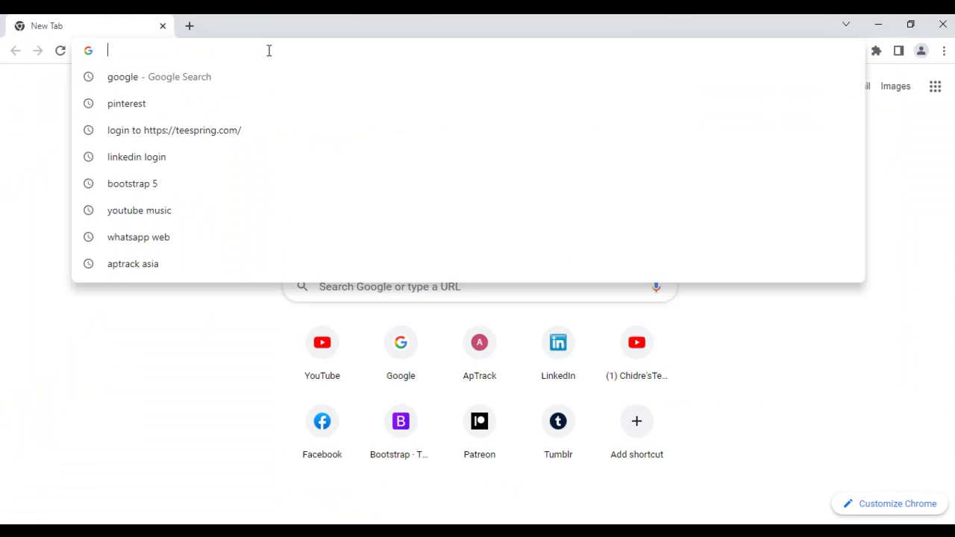
type("ja")
key("BackSpace")
type("q")
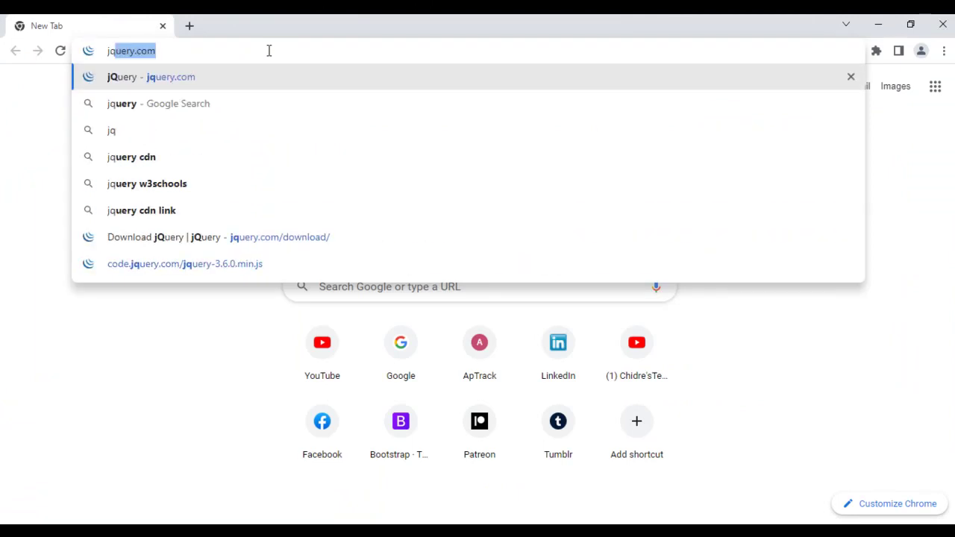
left_click(227, 78)
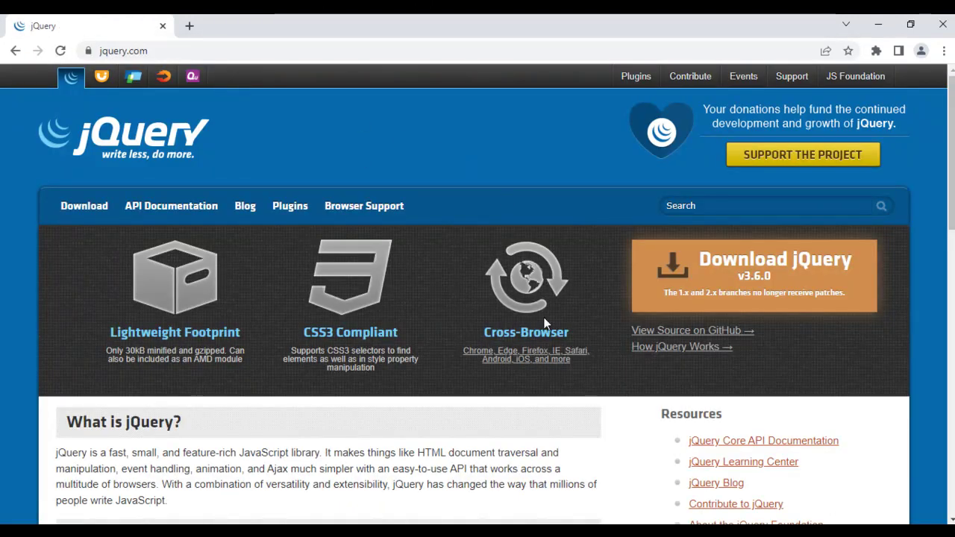
Open the compressed jQuery 3.6.0 production file and select all of its code
left_click(806, 274)
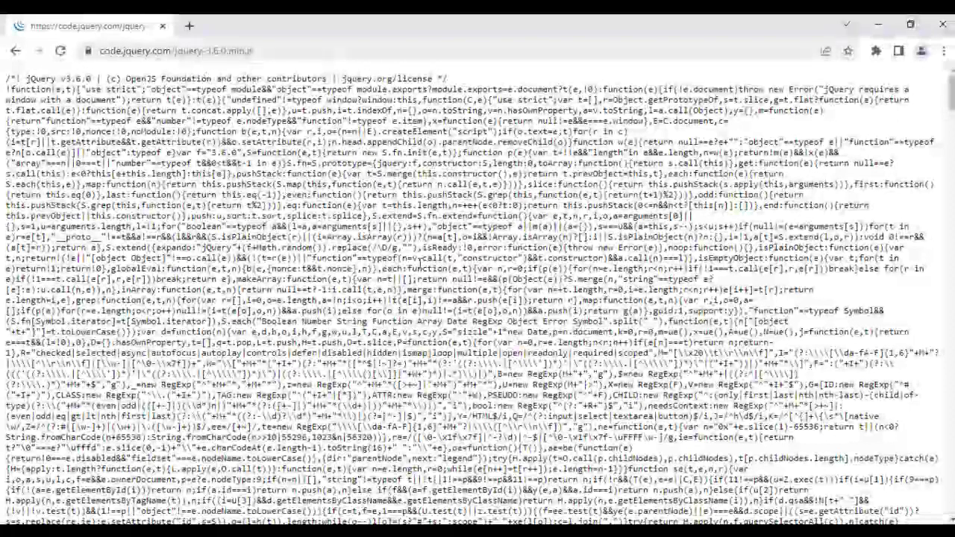
key("ctrl+a")
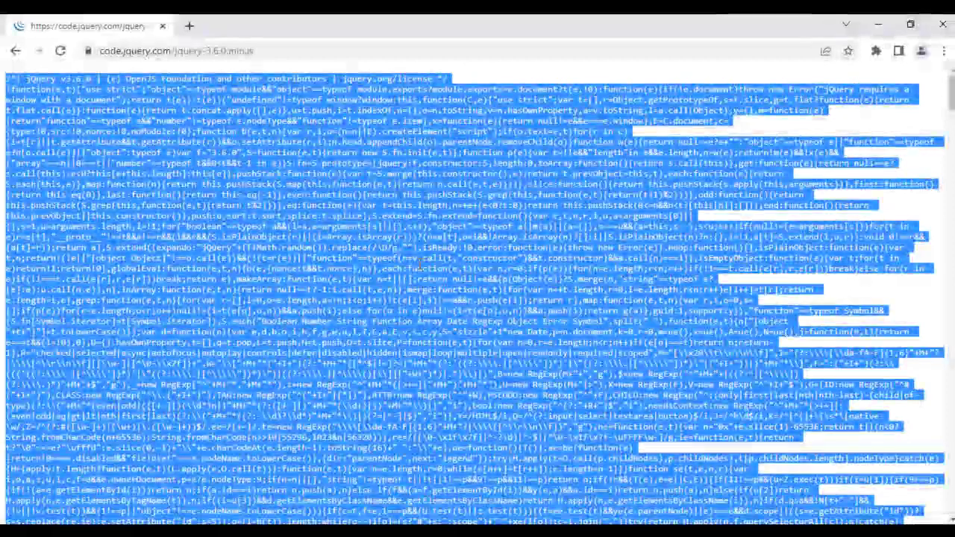
key("super")
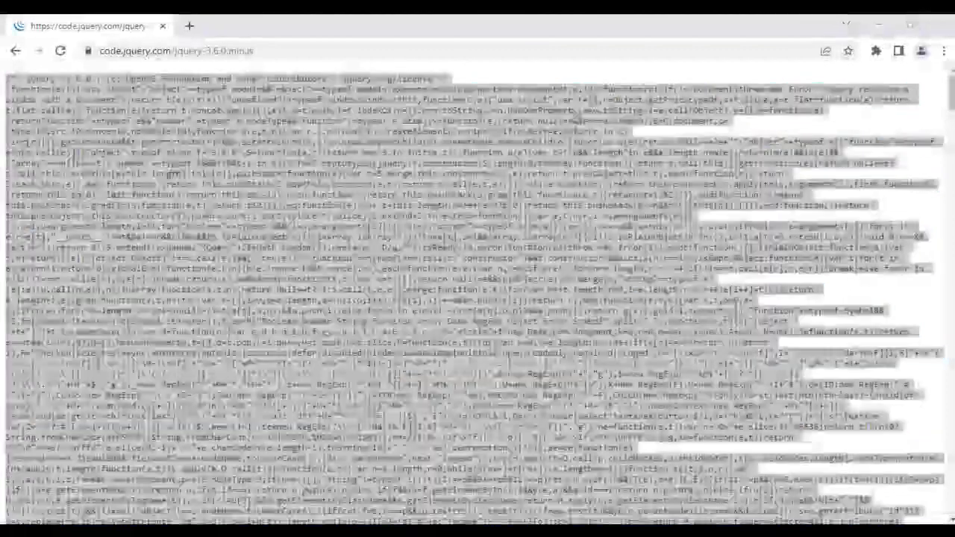
Launch Notepad maximized and paste the copied jQuery code
type("note")
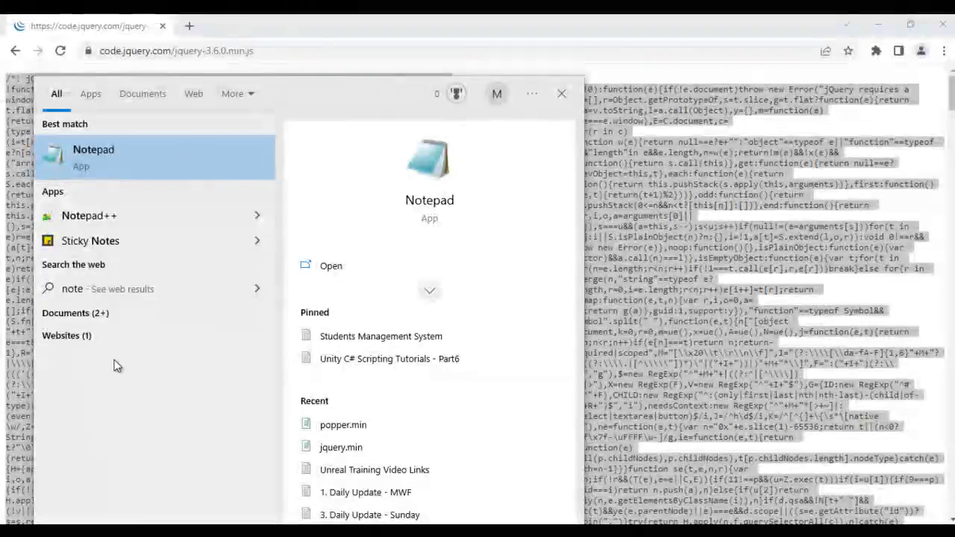
left_click(110, 157)
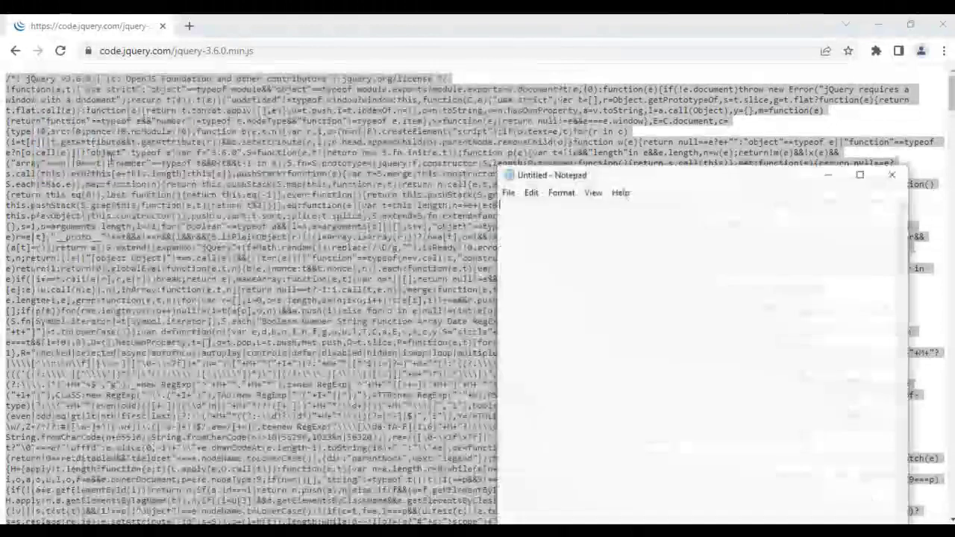
left_click(860, 173)
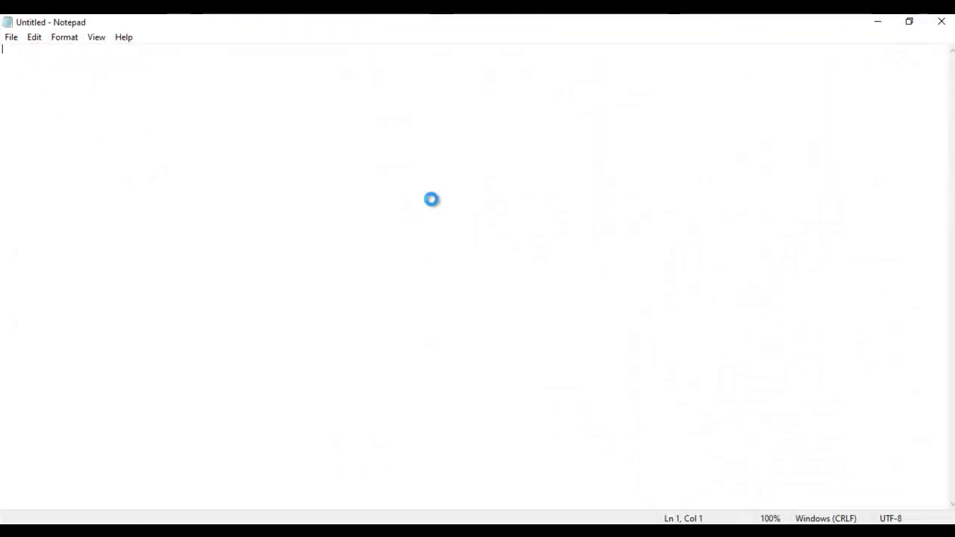
key("ctrl+v")
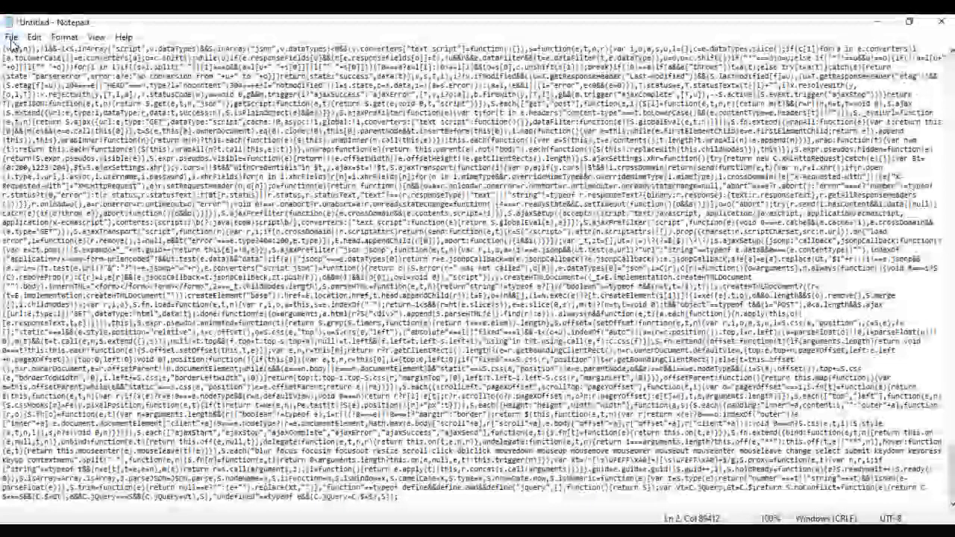
In Save As, create a new jquery folder on the Desktop and open it
left_click(12, 37)
left_click(41, 119)
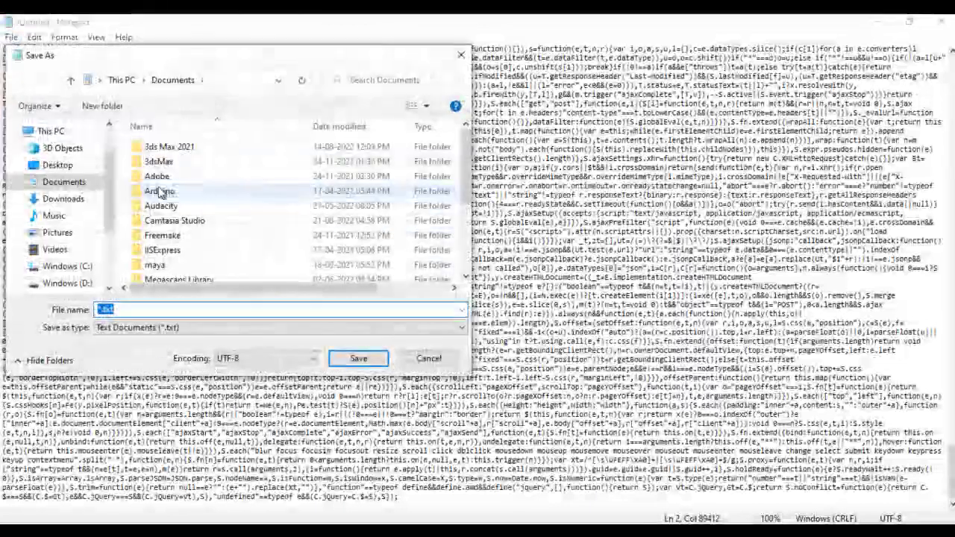
left_click(58, 166)
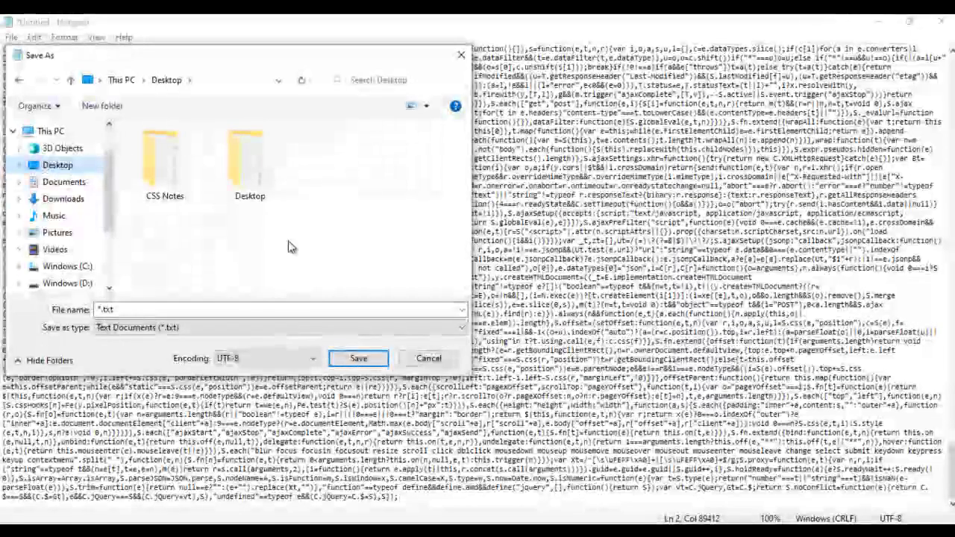
right_click(334, 207)
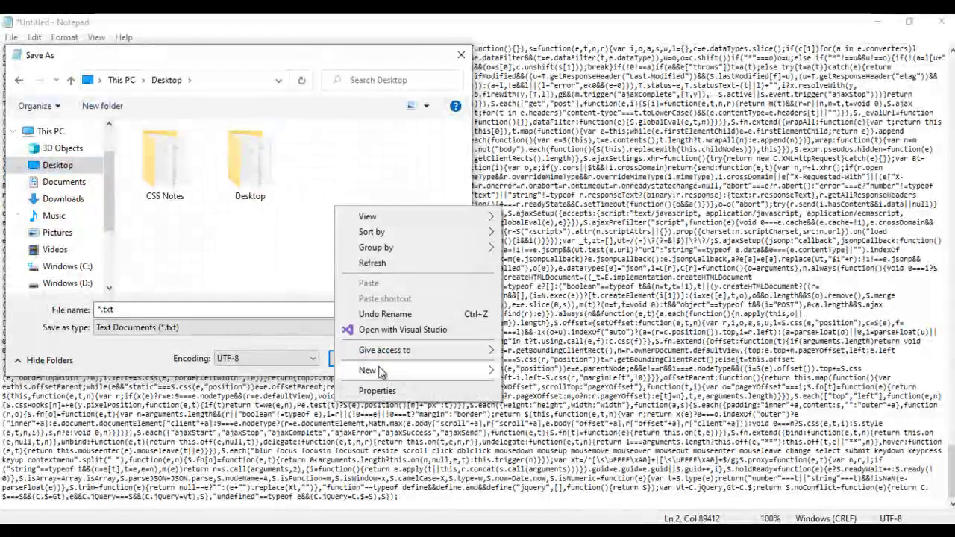
mouse_move(380, 372)
left_click(552, 370)
type("jquery")
left_click(371, 262)
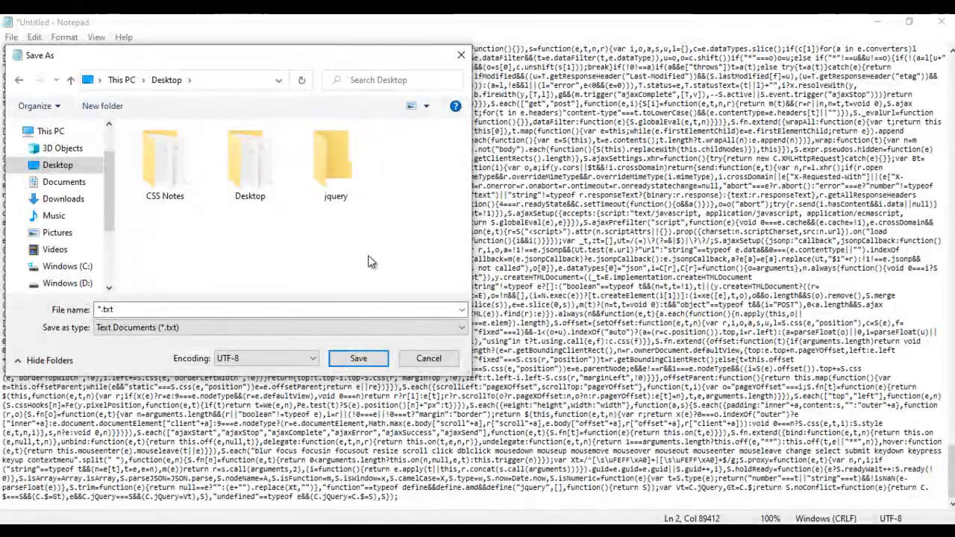
double_click(337, 167)
Save the file as "jquery.min.js" and close Notepad
left_click(163, 313)
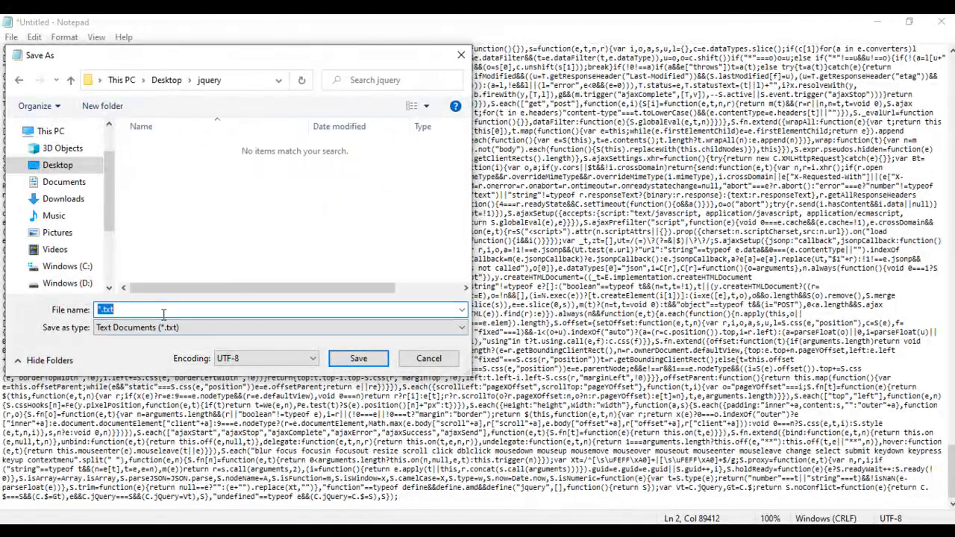
type("jquery")
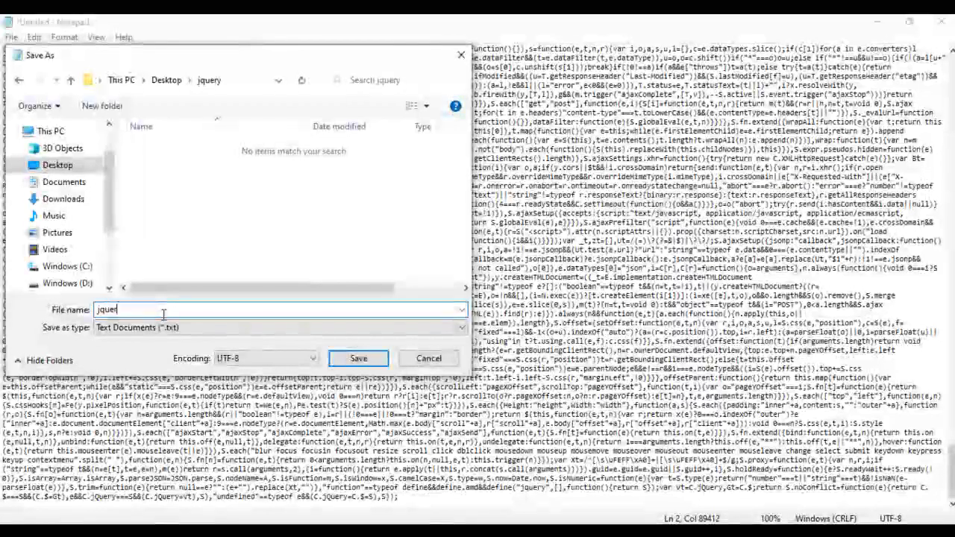
type(".min.js")
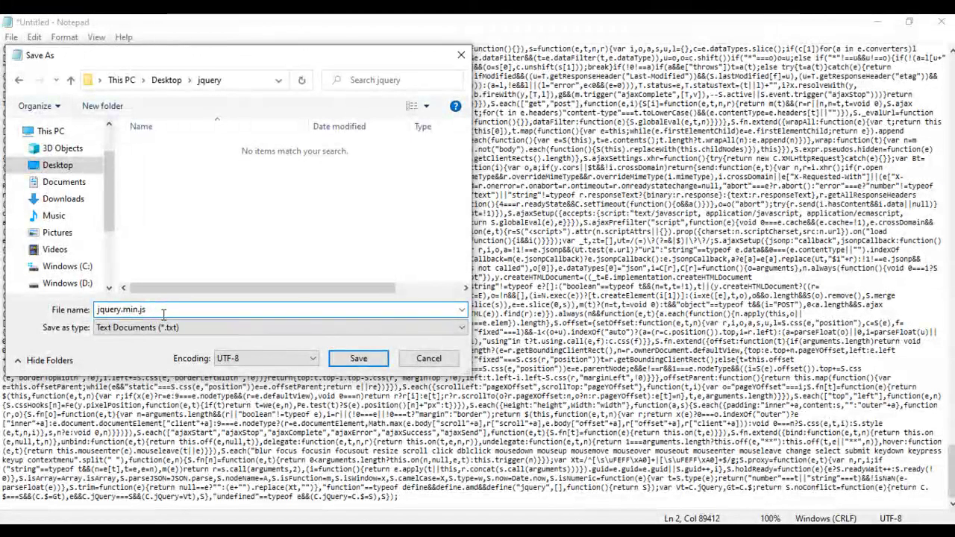
type("\"")
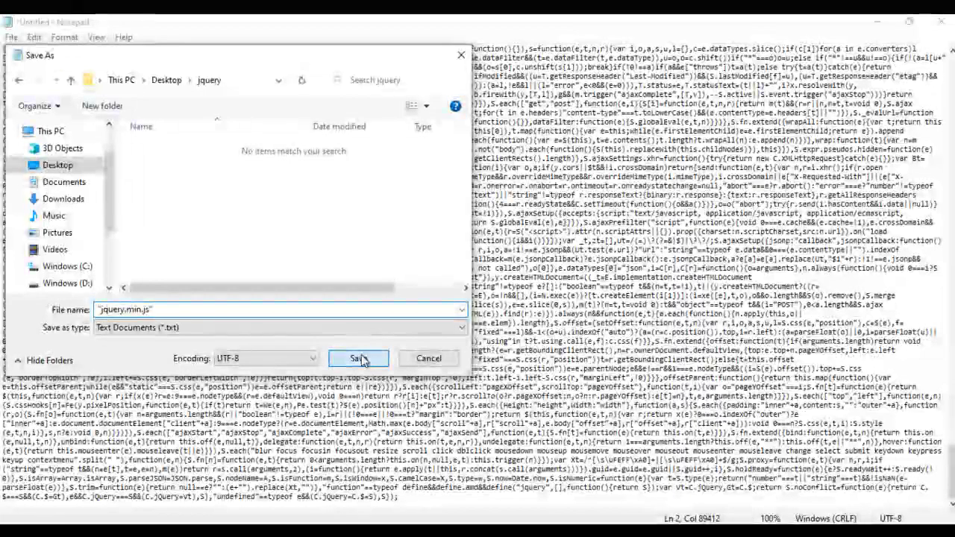
left_click(359, 358)
left_click(942, 25)
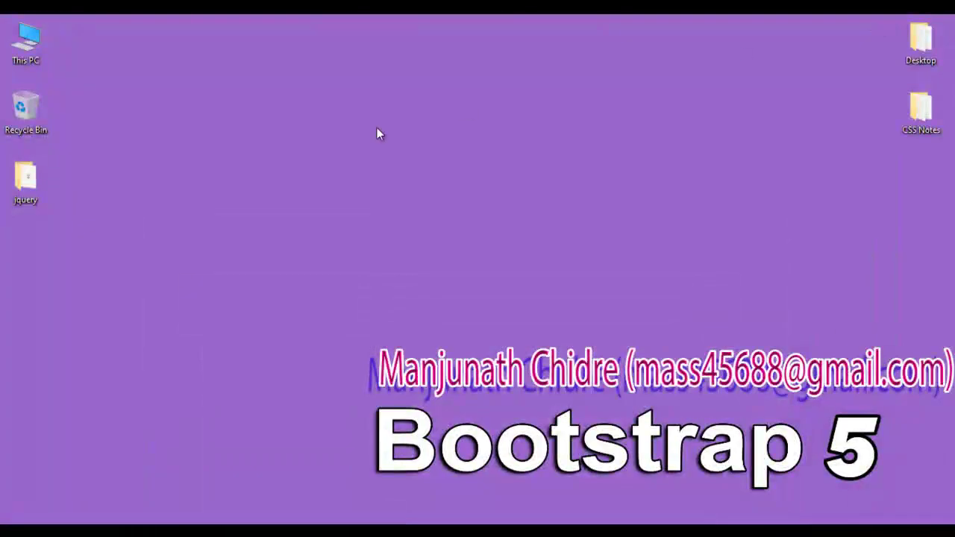
double_click(30, 185)
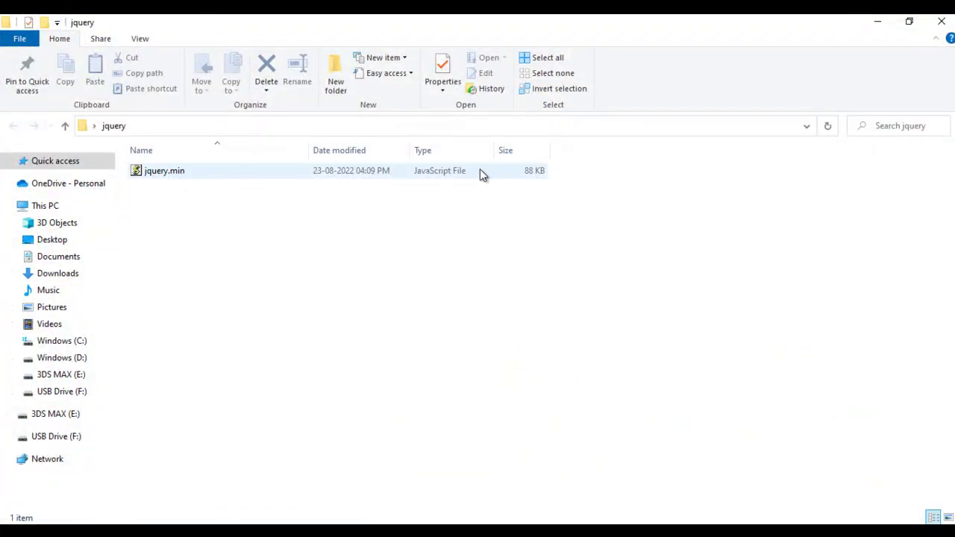
left_click(940, 22)
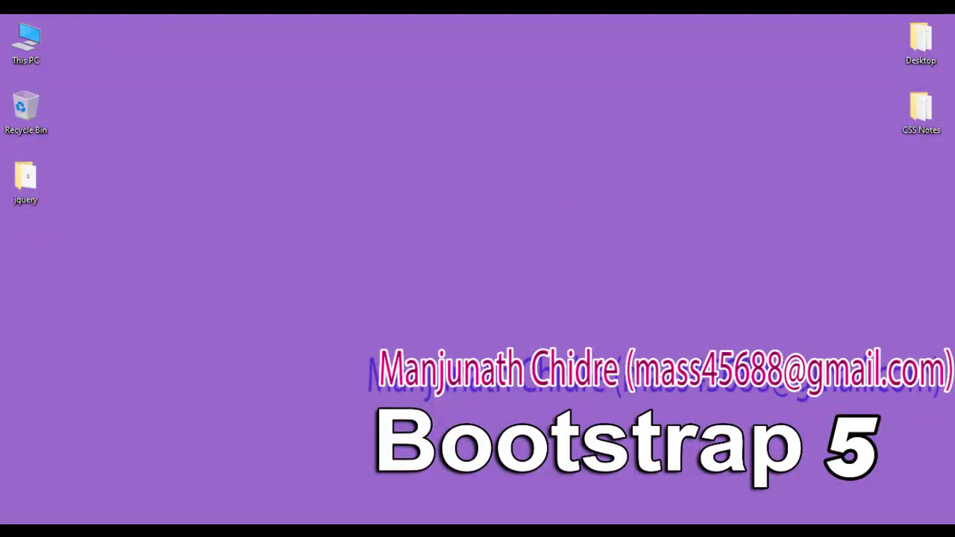
Mark 'popper.js library' in the Bootstrap notes, then minimize Word
left_click(299, 481)
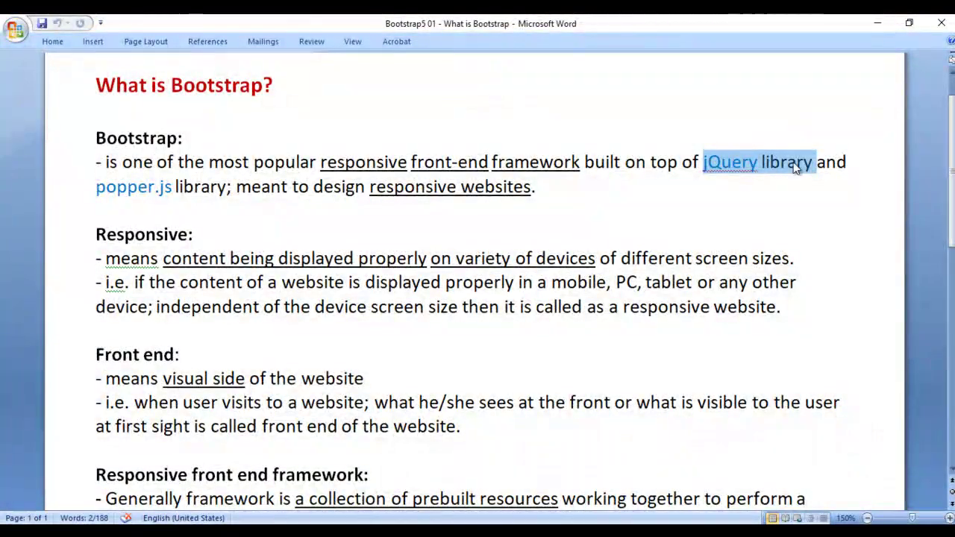
left_click_drag(98, 189, 200, 189)
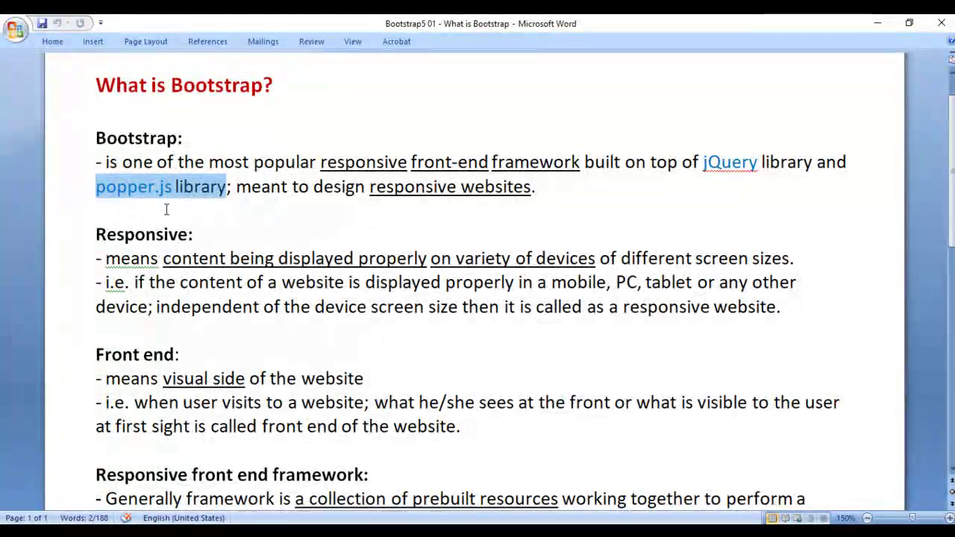
left_click(879, 25)
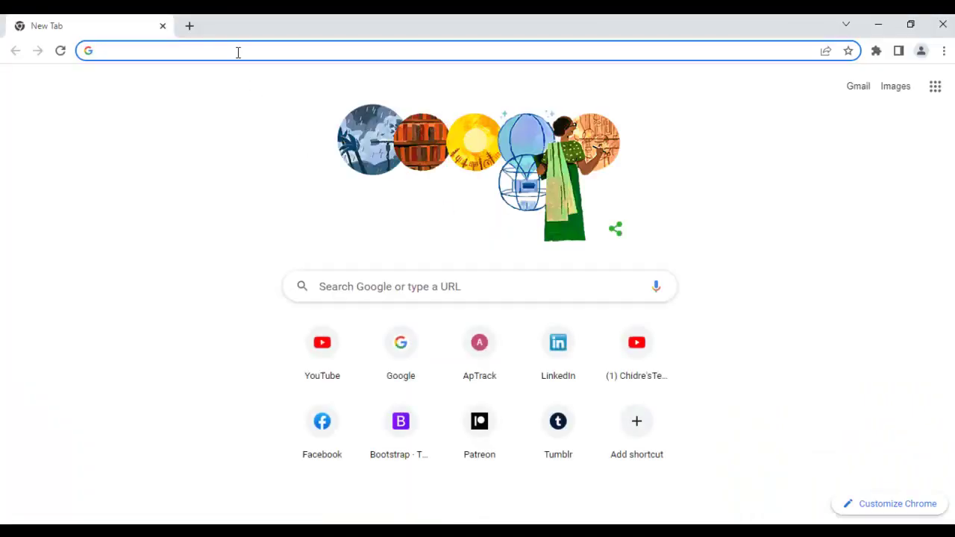
Go to getbootstrap.com and open its Download page
type("get")
left_click(440, 81)
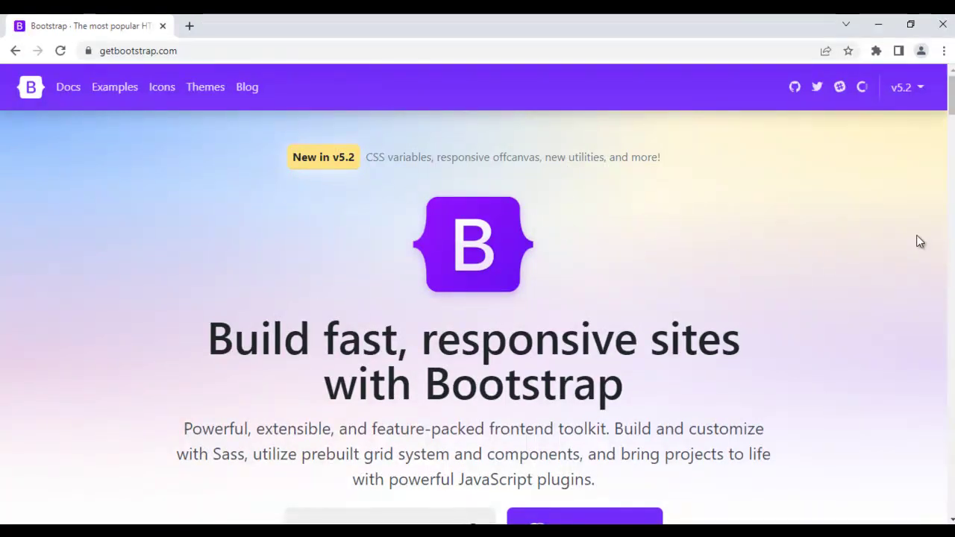
left_click_drag(952, 91, 952, 103)
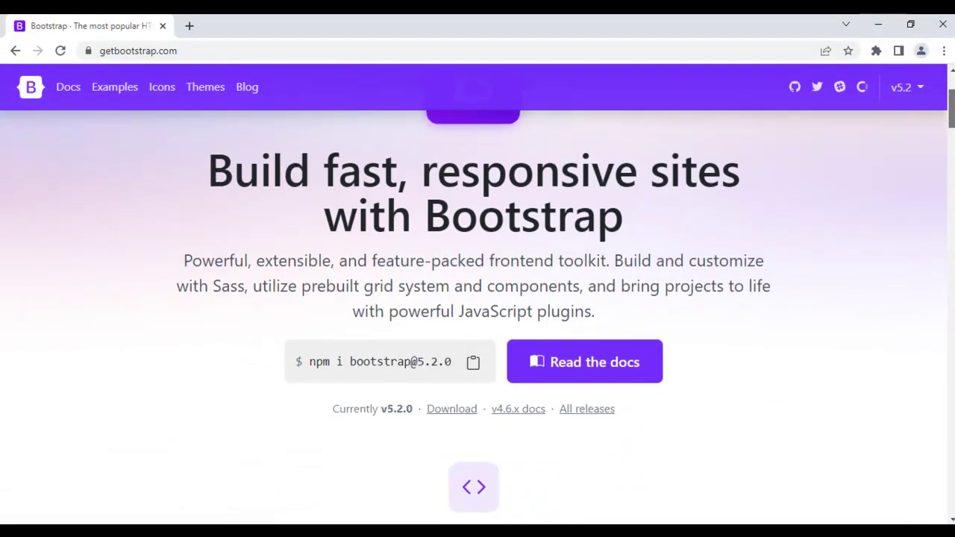
left_click(449, 410)
Select the full popper.min.js URL in the CDN via jsDelivr section
scroll(339, 212, "down", 9)
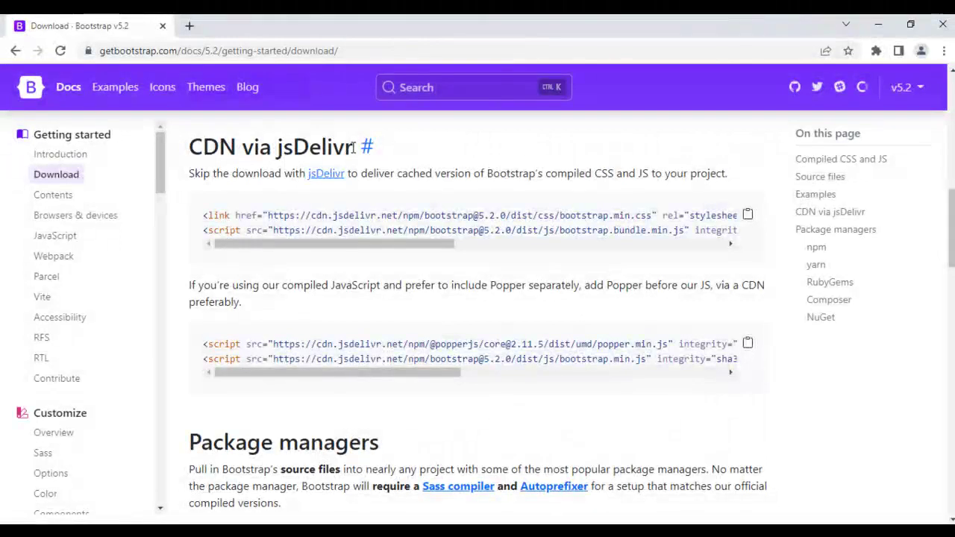
left_click_drag(273, 344, 652, 346)
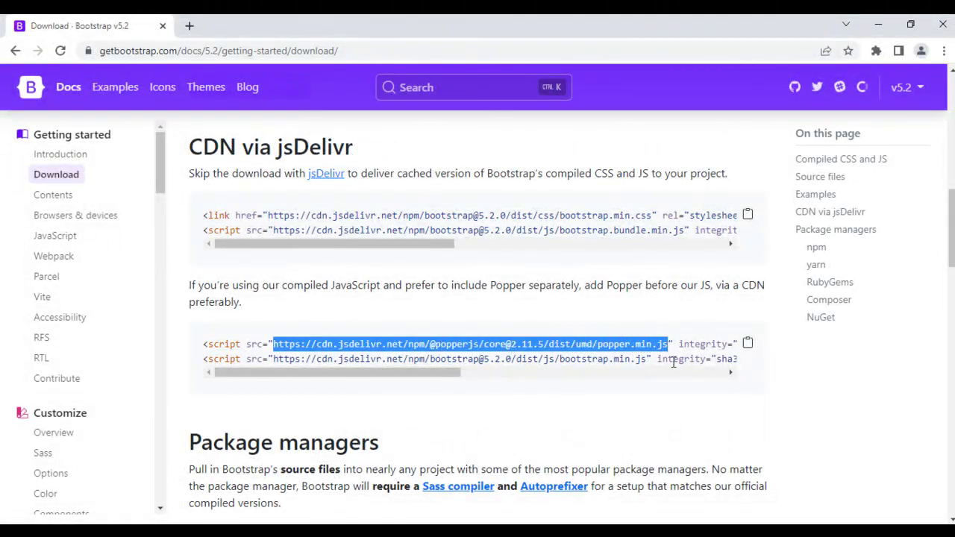
left_click(603, 346)
left_click_drag(598, 344, 681, 358)
left_click_drag(275, 344, 654, 342)
Load the popper.min.js CDN address in a new tab and copy all its code
left_click(190, 27)
key("ctrl+v")
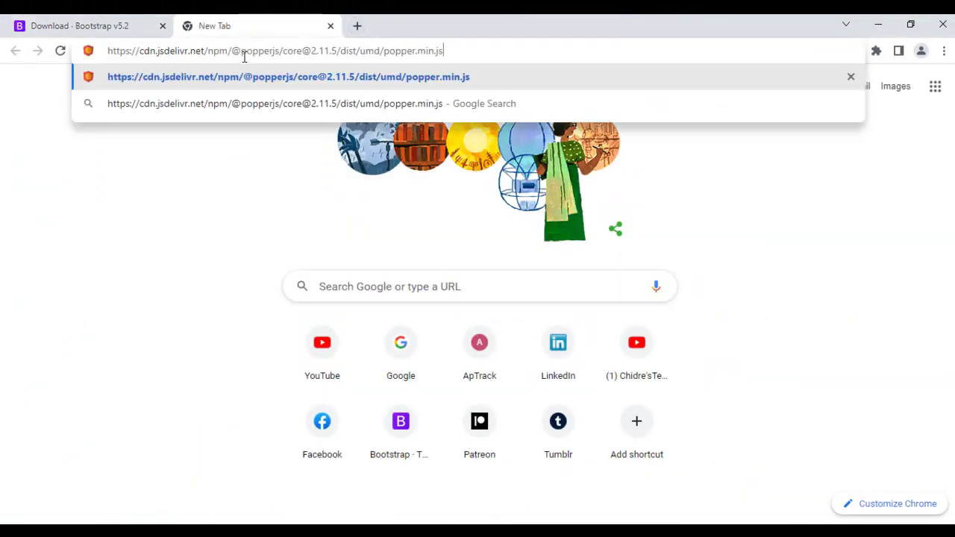
key("Return")
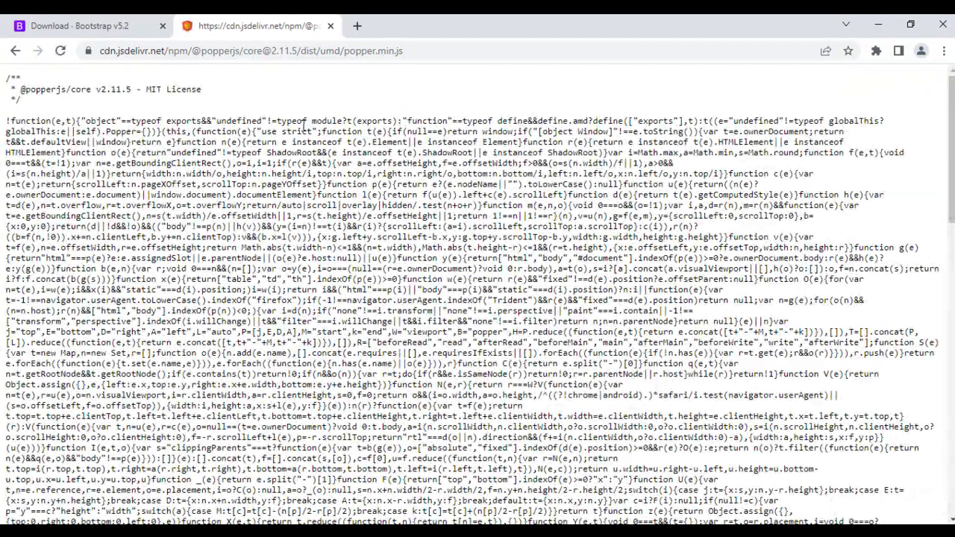
key("ctrl+a")
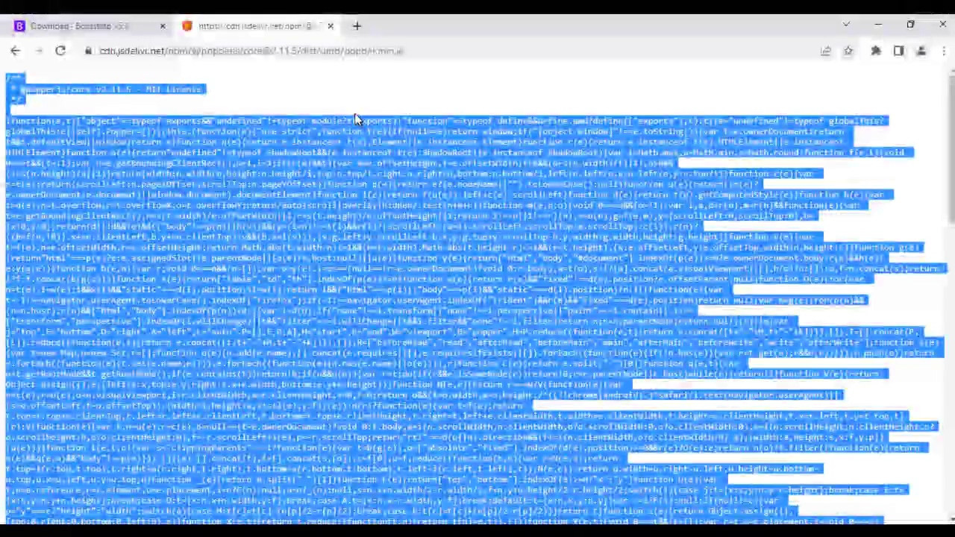
key("super+s")
type("note")
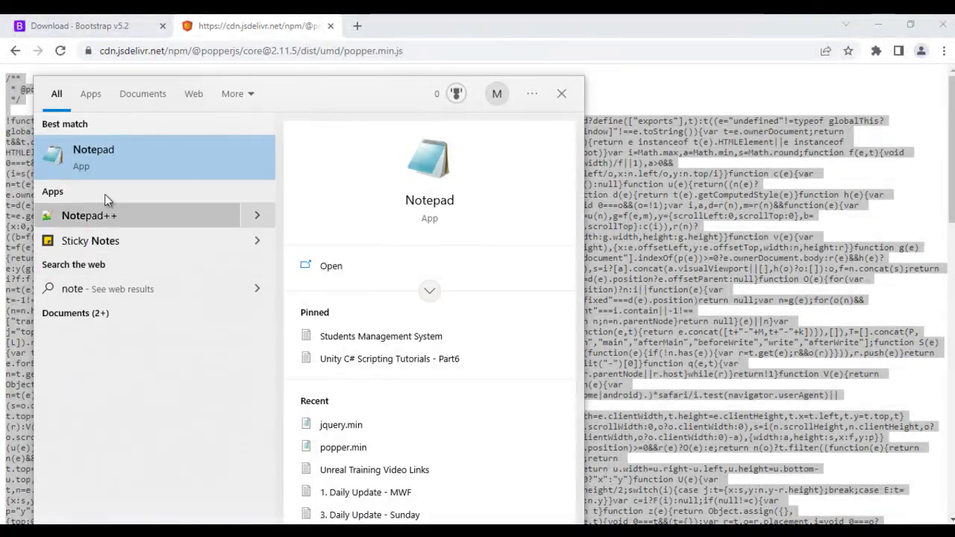
Paste the popper.min.js code into a maximized Notepad and start Save As
left_click(112, 156)
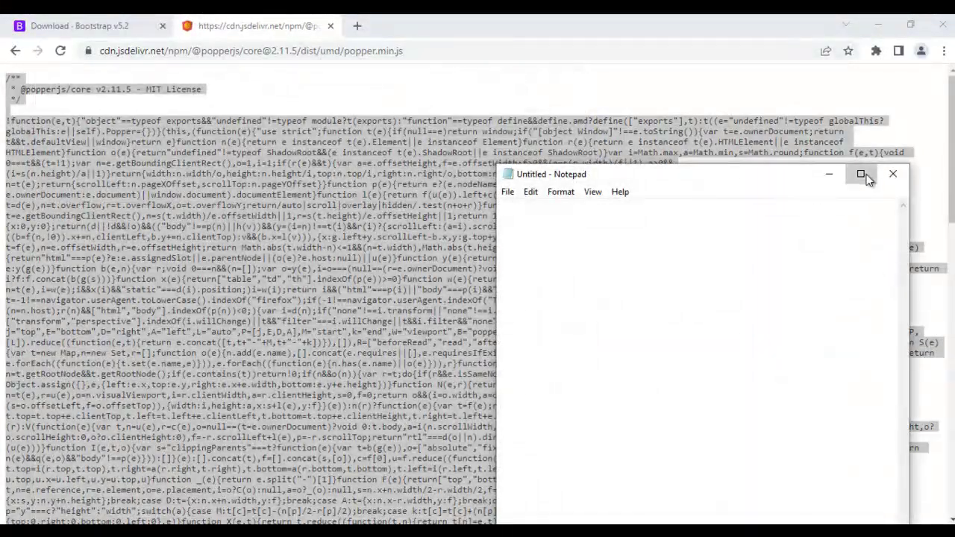
left_click(858, 176)
key("ctrl+v")
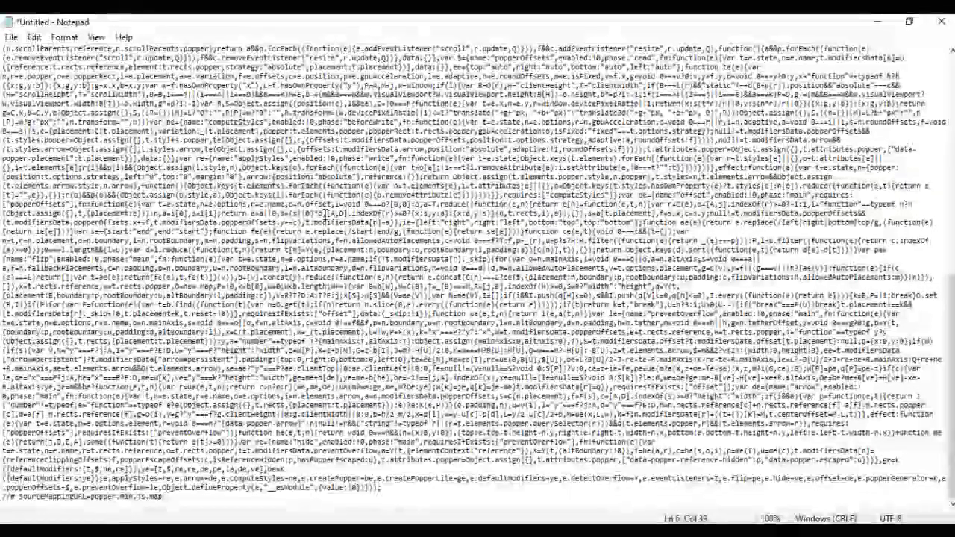
left_click(15, 39)
left_click(38, 120)
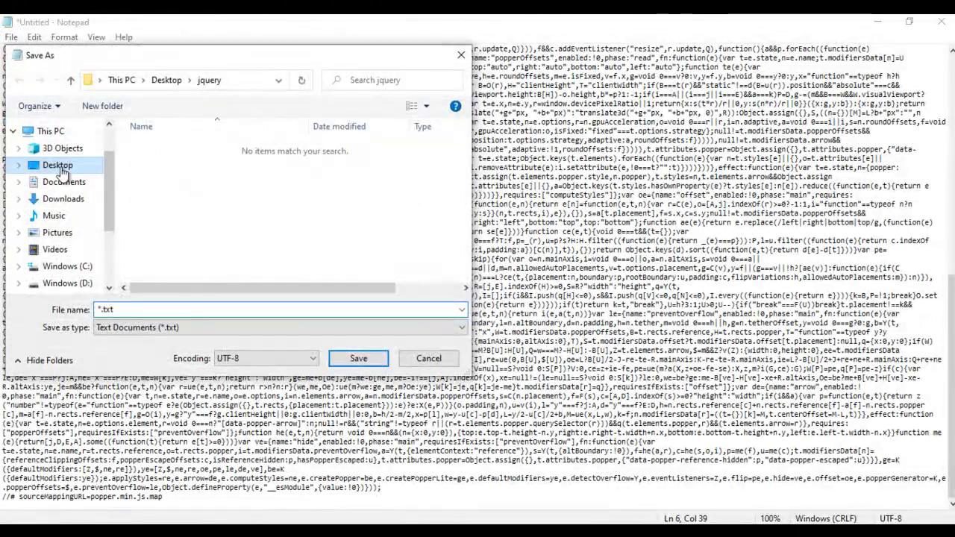
Create a popper folder on the Desktop and save the code there as "popper.min.js"
left_click(60, 167)
right_click(345, 243)
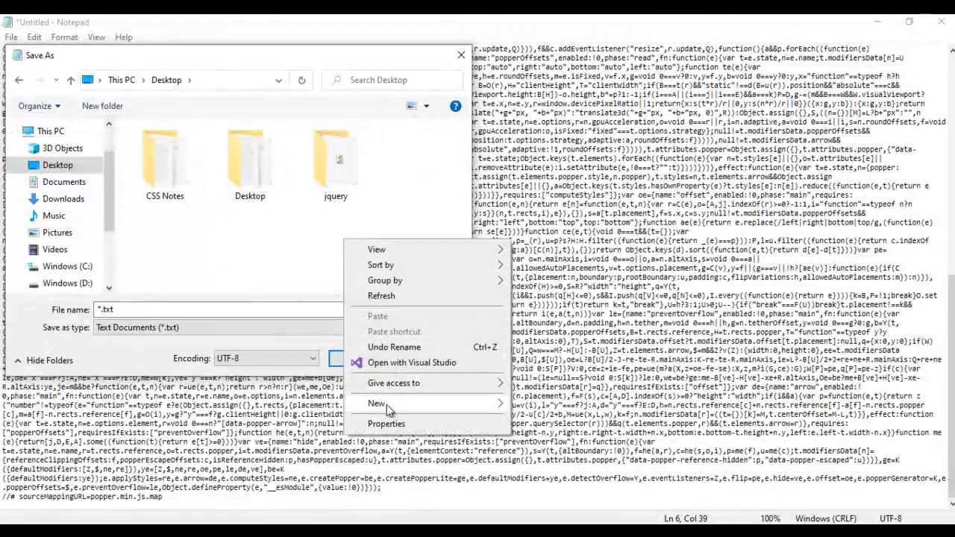
mouse_move(385, 405)
left_click(552, 246)
type("popper")
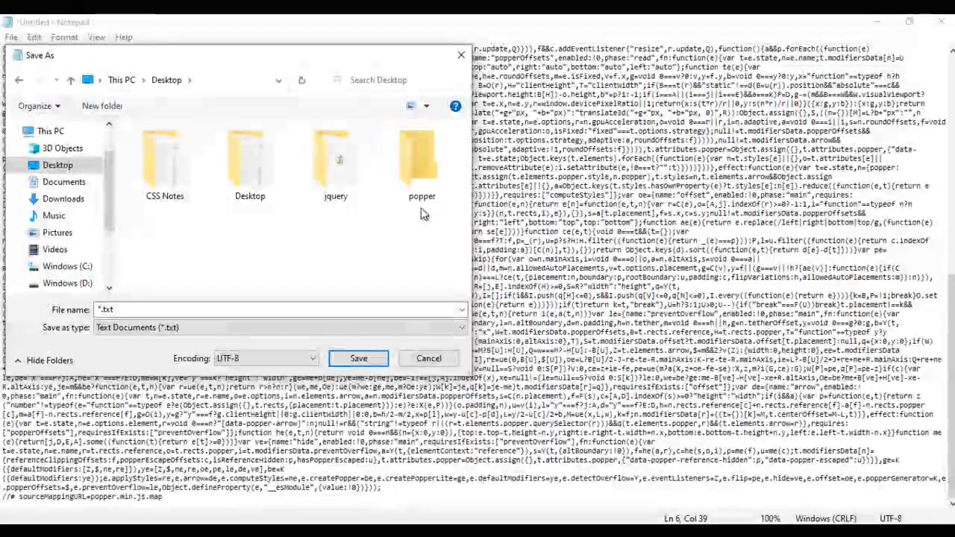
double_click(420, 167)
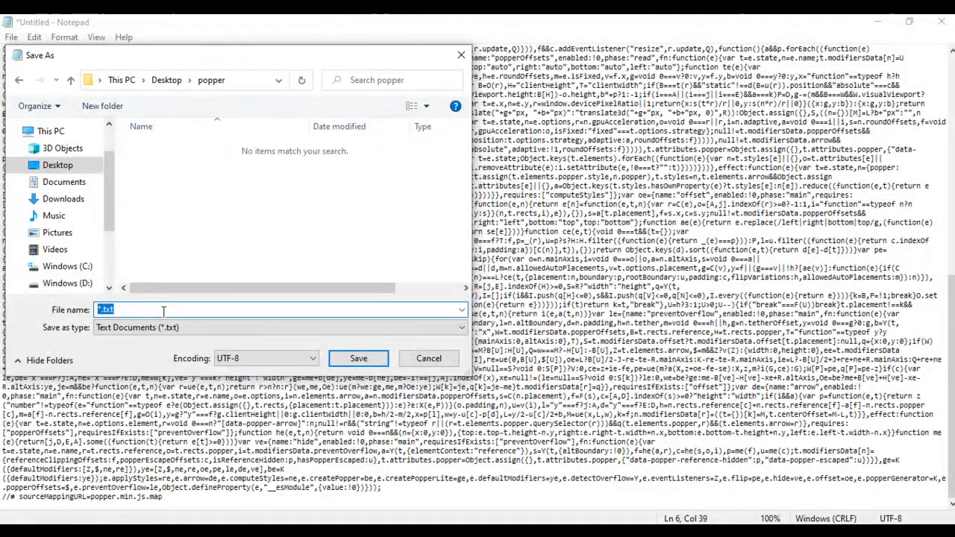
type("popper.min.js\"")
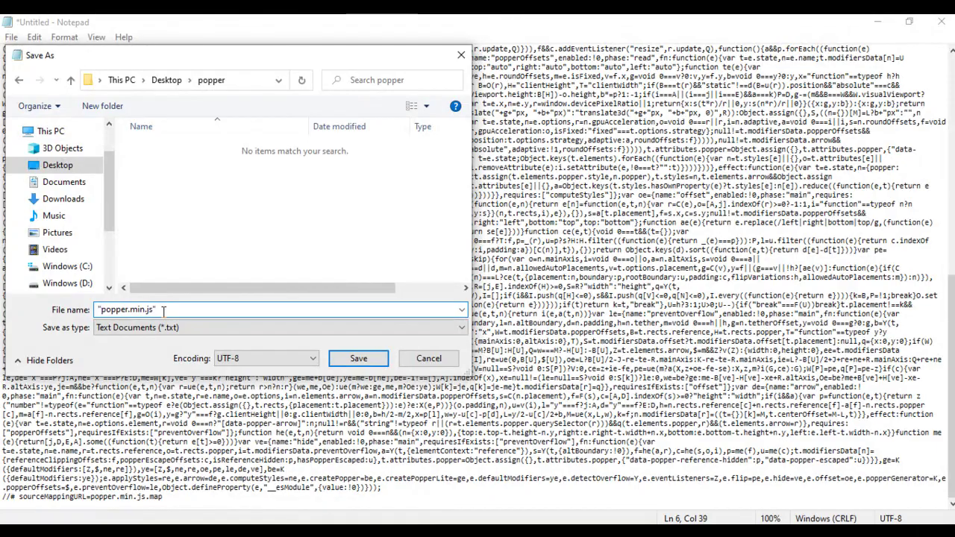
left_click(359, 359)
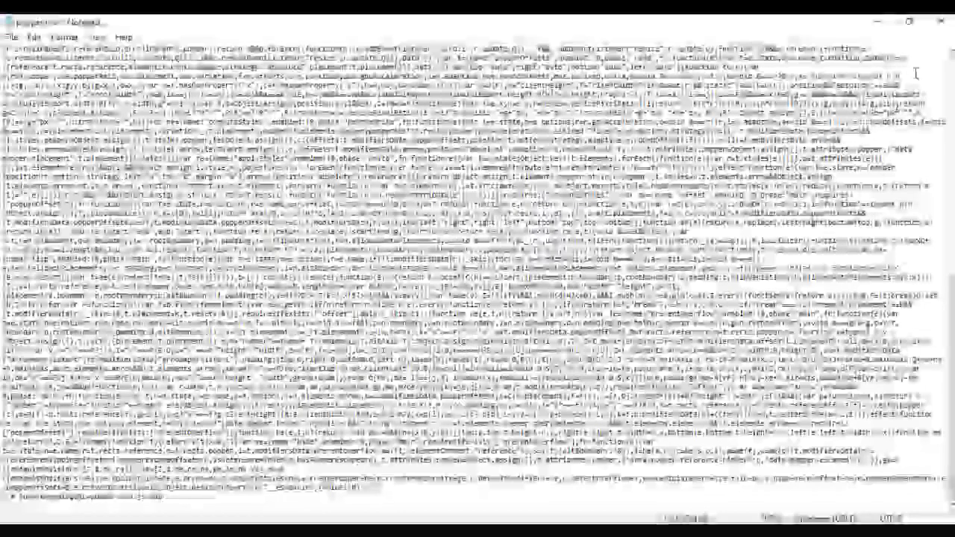
Close Notepad and Chrome, verify popper.min in the popper folder, then close Explorer
left_click(943, 26)
left_click(944, 28)
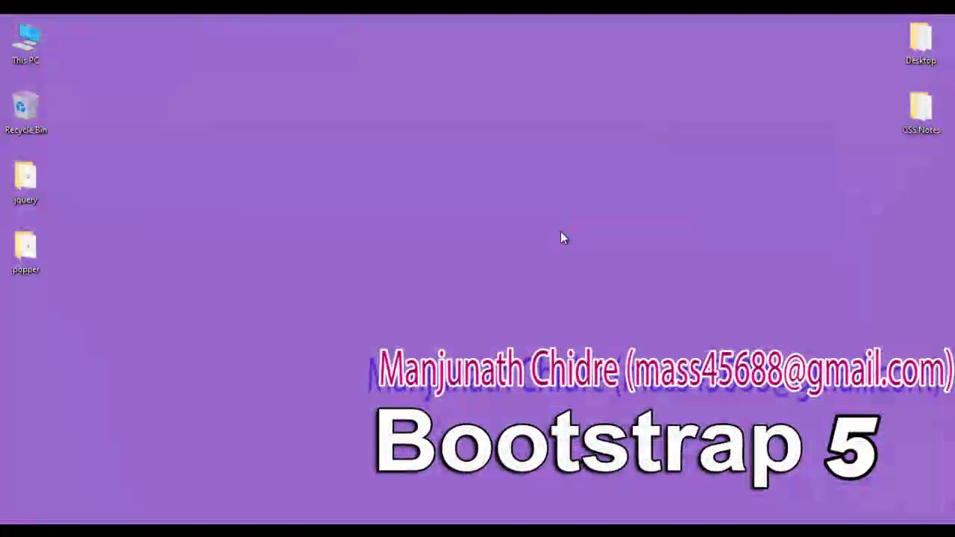
double_click(37, 239)
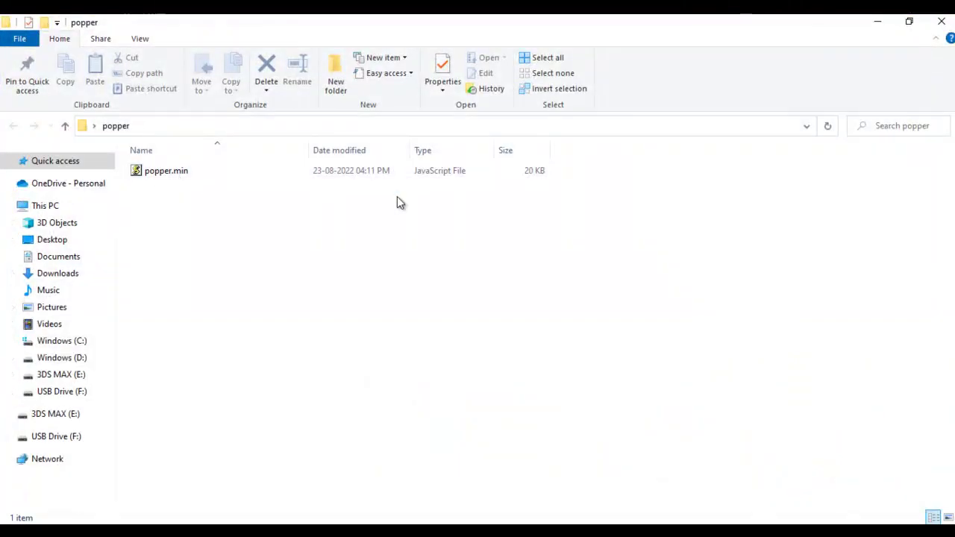
left_click(941, 22)
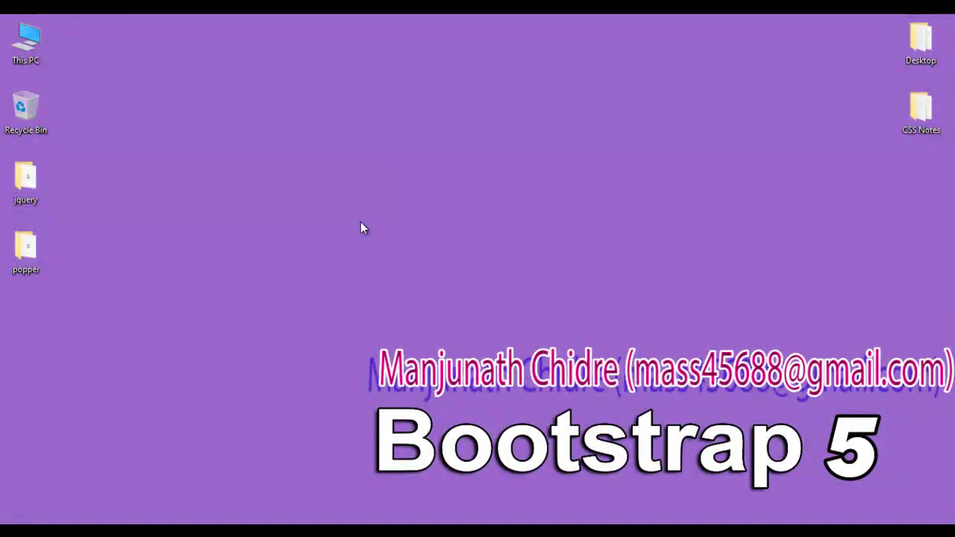
Bring up the Bootstrap5 02 notes in Word and scroll to the PopperJS note
mouse_move(361, 530)
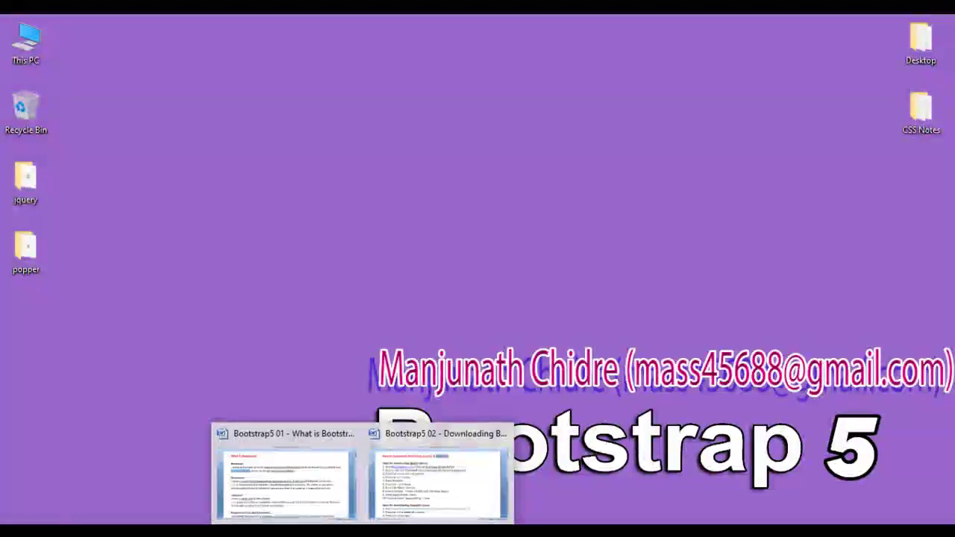
left_click(427, 490)
scroll(615, 327, "down", 3)
scroll(615, 327, "down", 4)
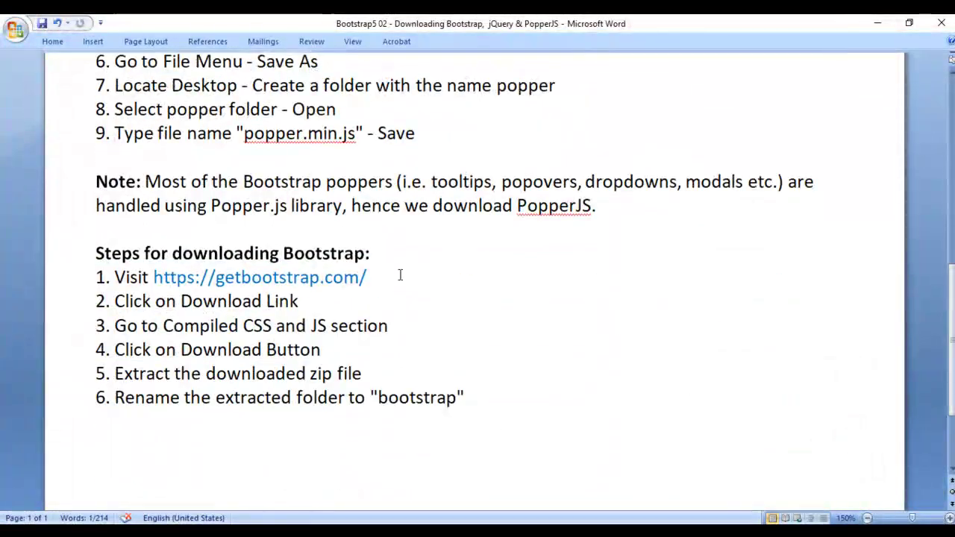
left_click_drag(386, 251, 115, 257)
scroll(500, 340, "up", 1)
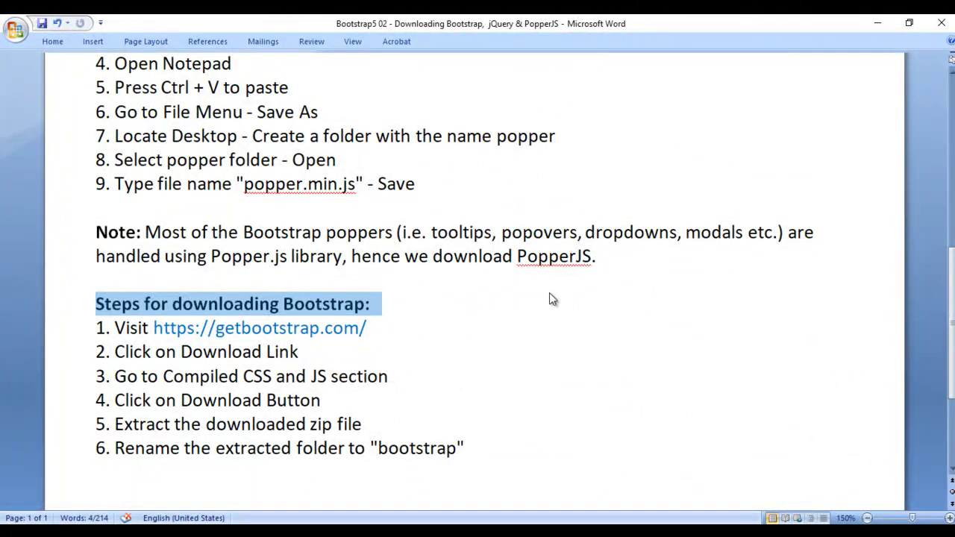
Highlight PopperJS, 'Most of the Bootstrap poppers', and tooltips, popovers, dropdowns, modals
double_click(556, 256)
left_click(632, 273)
left_click_drag(147, 229, 358, 233)
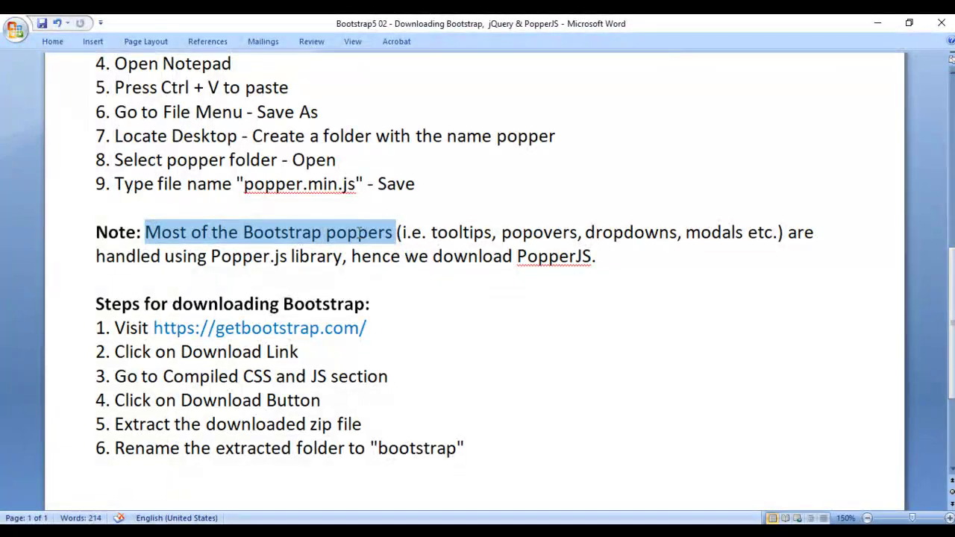
double_click(460, 233)
double_click(539, 233)
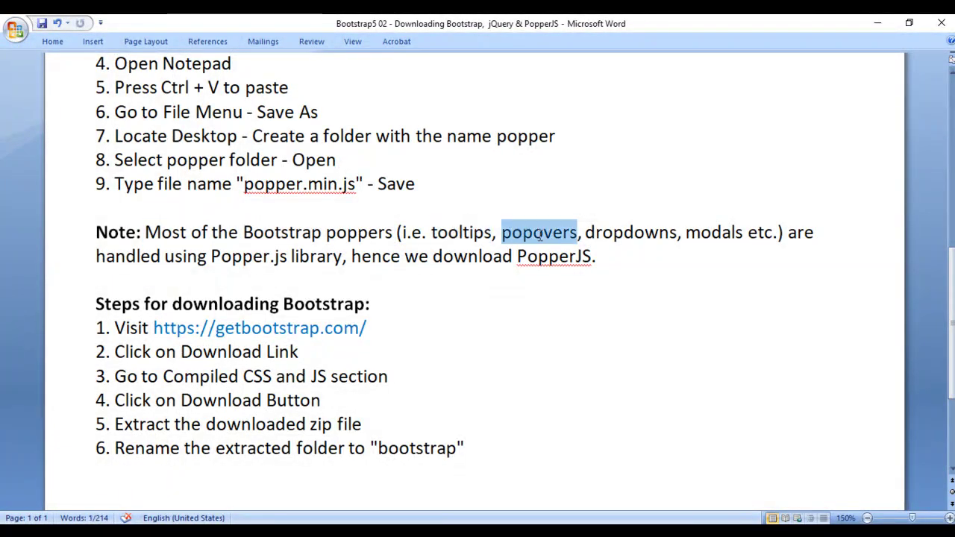
double_click(635, 233)
double_click(721, 236)
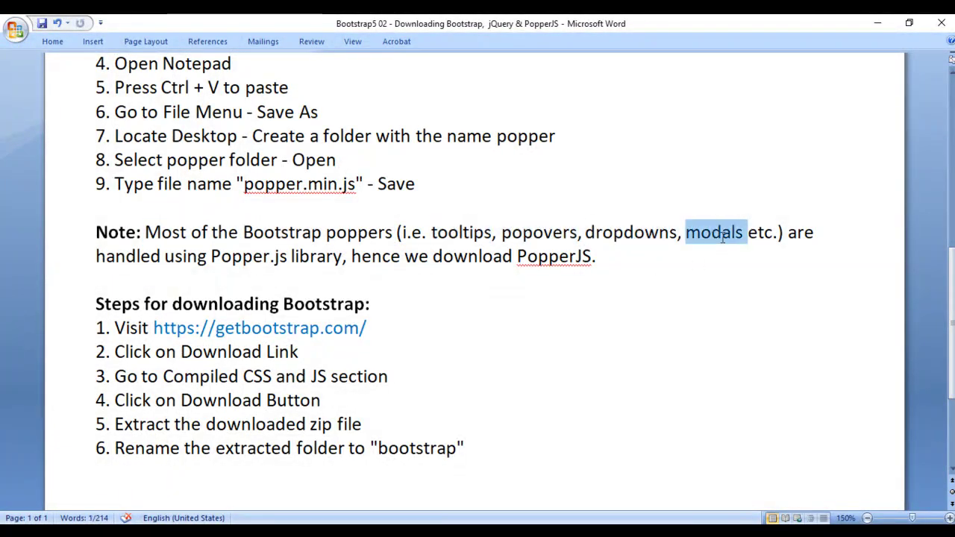
Highlight 'handled using Popper.js library', the rest of the note, and Bootstrap in the heading
left_click_drag(95, 256, 325, 259)
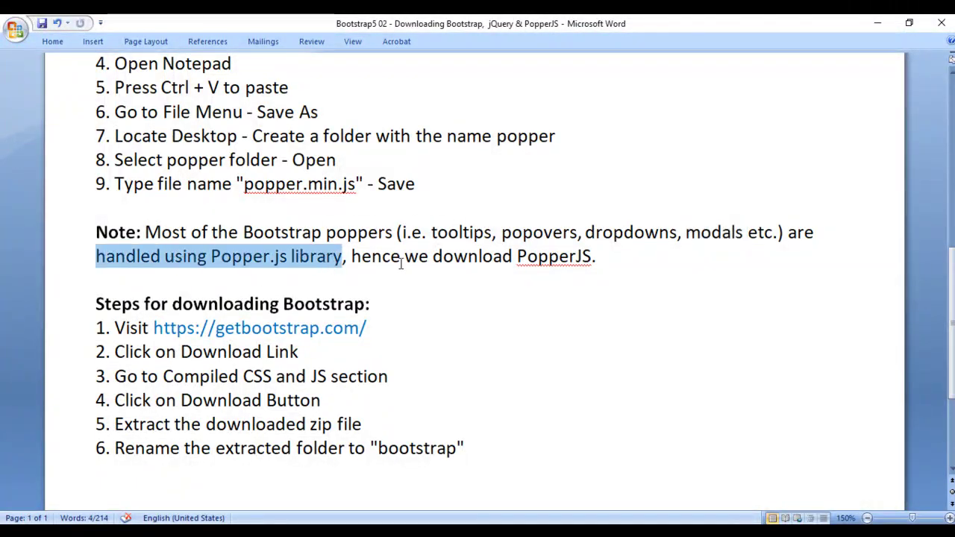
left_click_drag(516, 256, 648, 267)
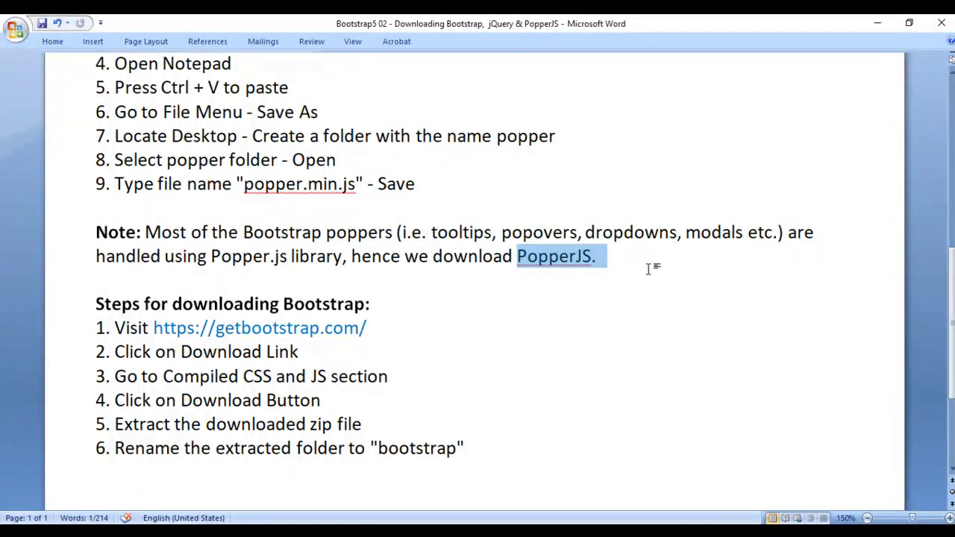
left_click_drag(614, 261, 85, 266)
left_click(575, 294)
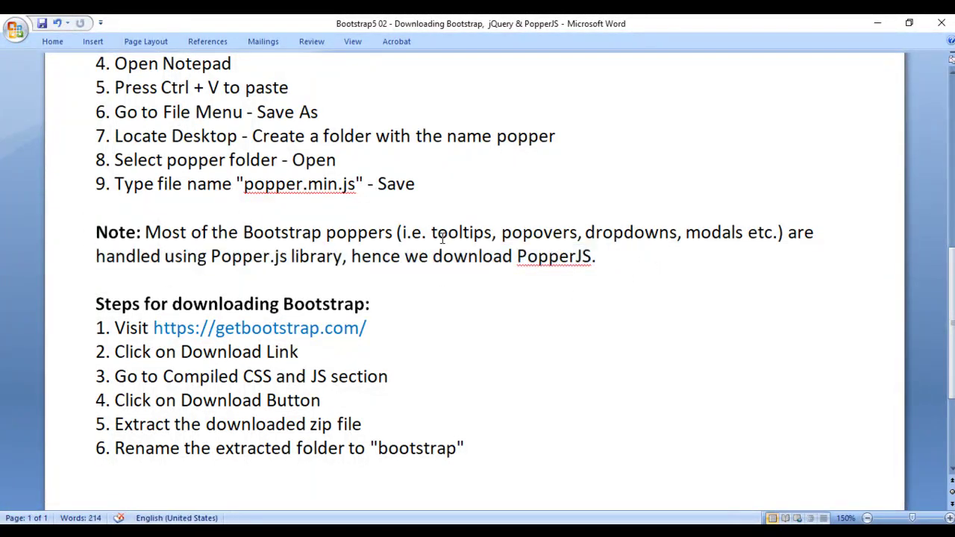
left_click_drag(436, 234, 725, 235)
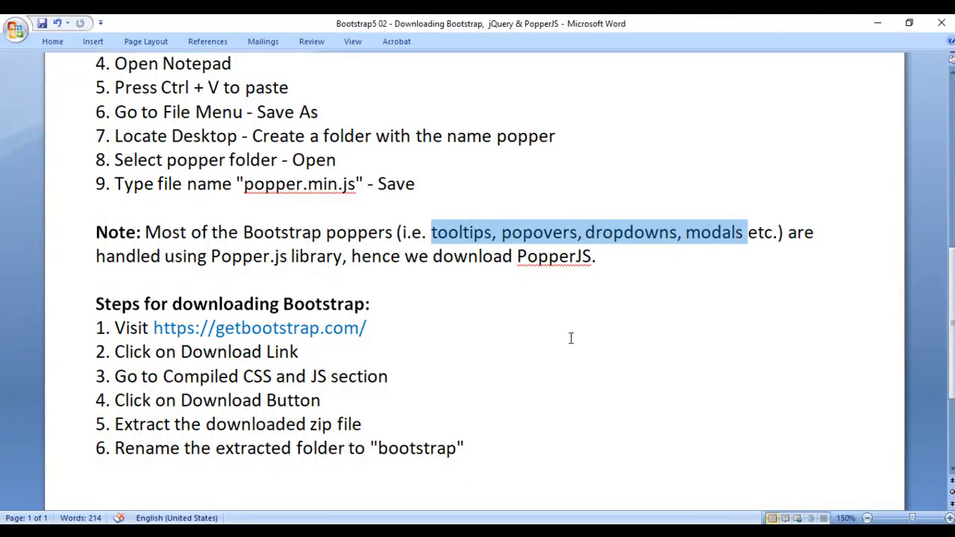
double_click(286, 304)
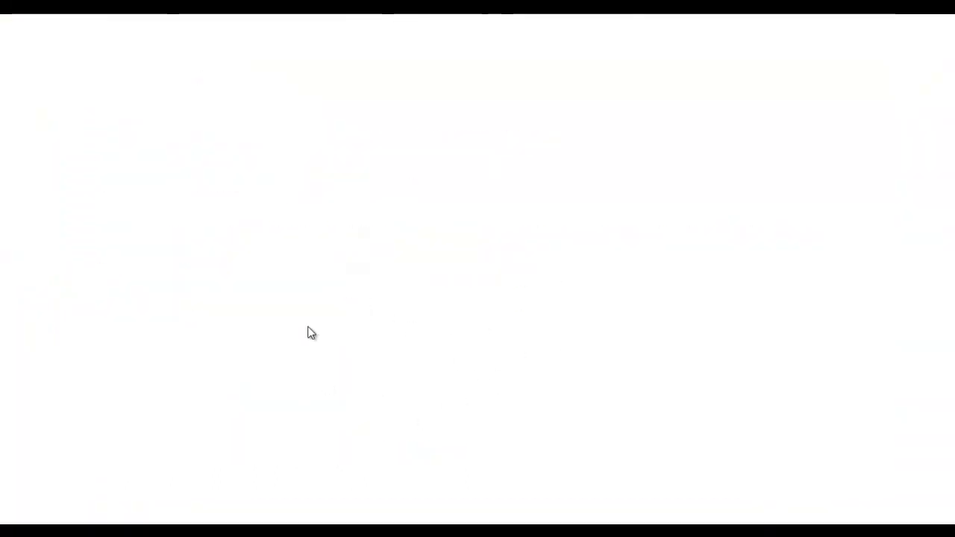
Go to the getbootstrap.com homepage via the address bar
type("get")
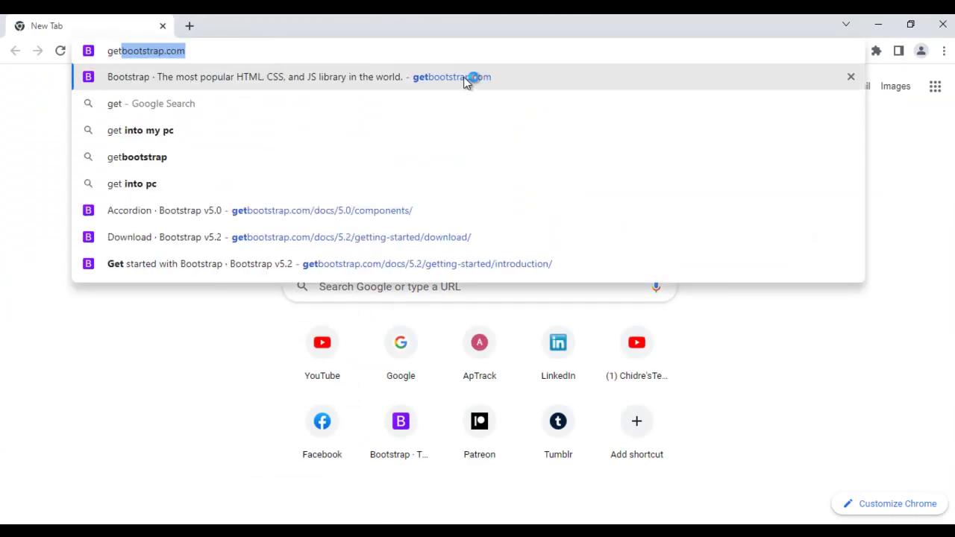
left_click(457, 83)
scroll(478, 299, "down", 4)
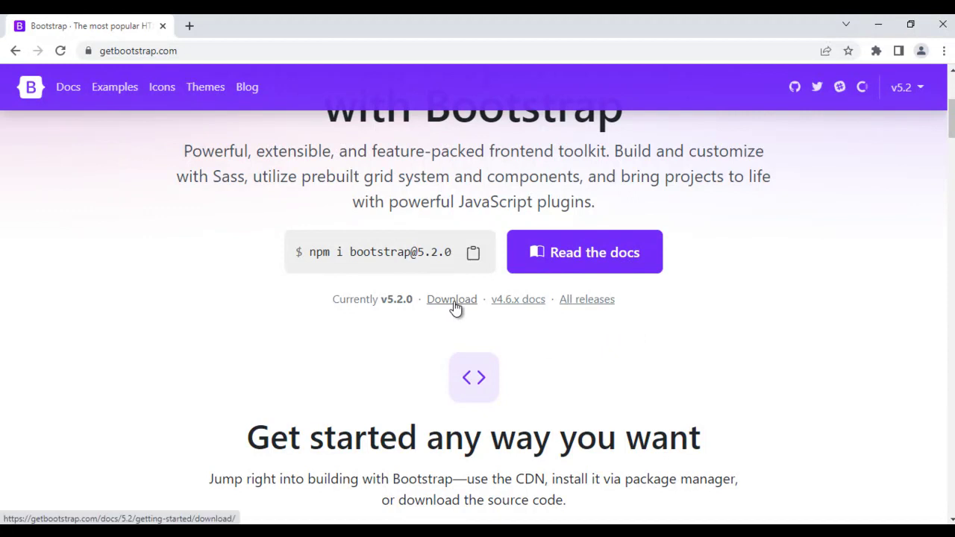
Download bootstrap-5.2.0-dist.zip from the Compiled CSS and JS section of the Download page
left_click(452, 300)
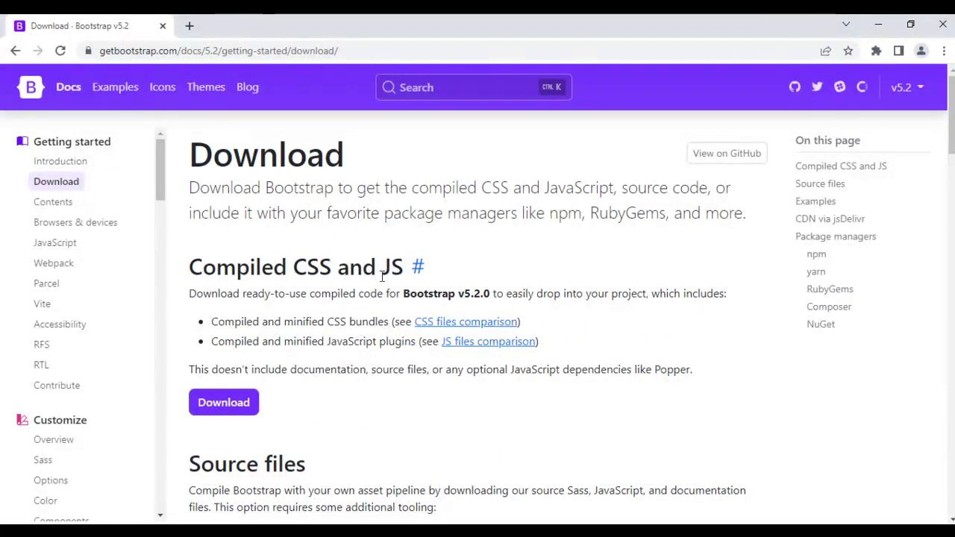
left_click(239, 408)
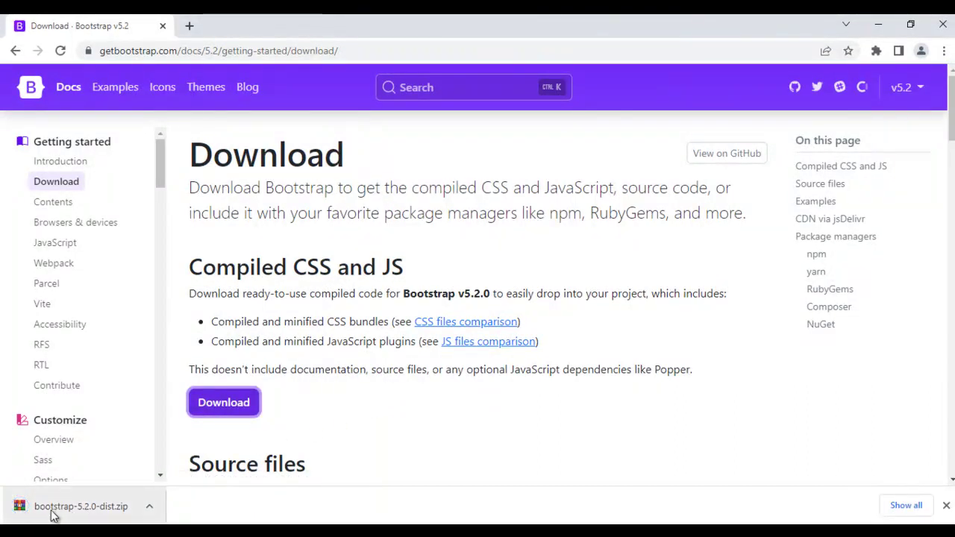
left_click(149, 507)
Extract the Bootstrap zip right there in the Downloads folder
left_click(190, 458)
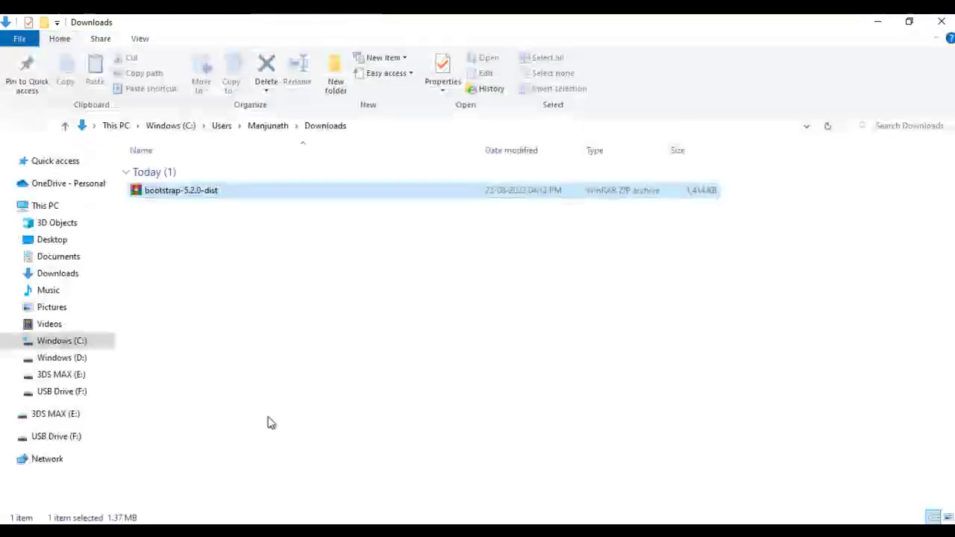
right_click(191, 195)
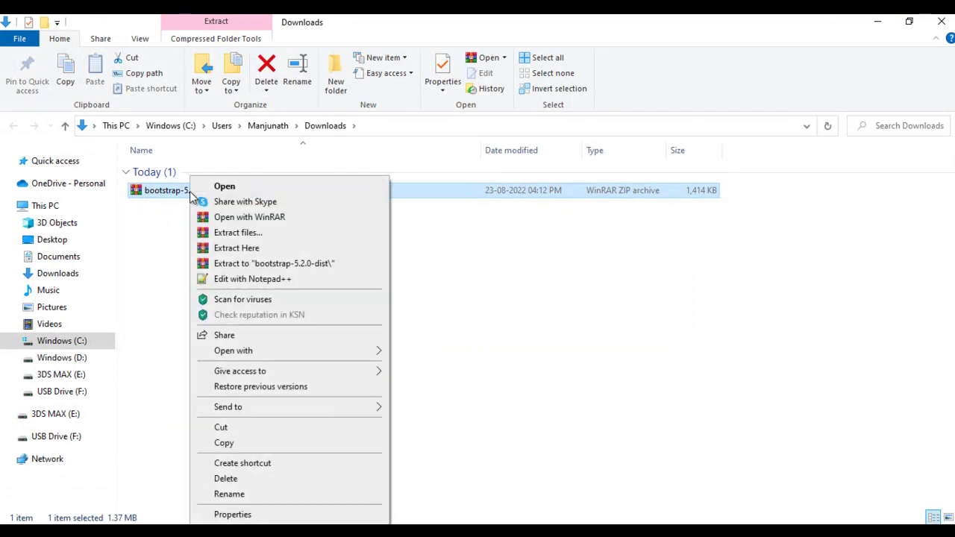
left_click(240, 249)
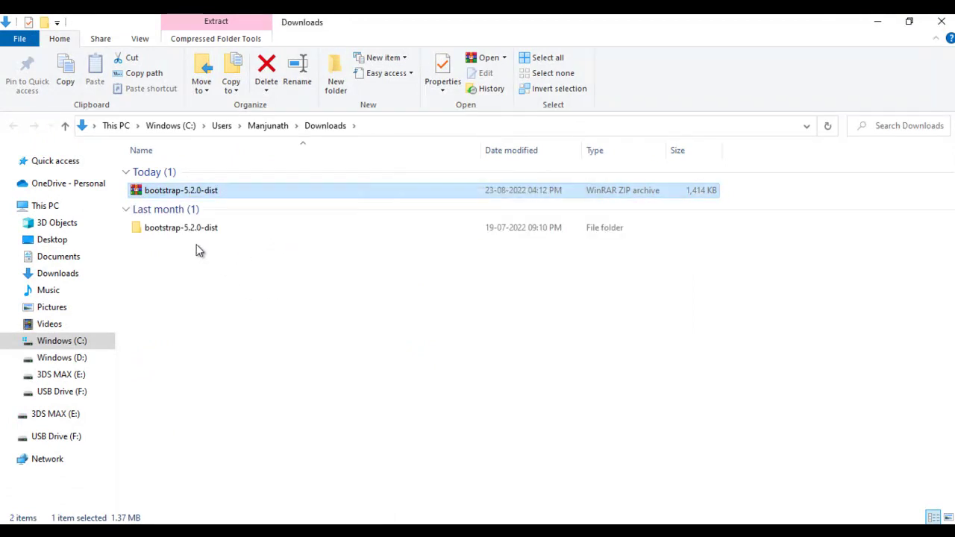
Rename the extracted bootstrap-5.2.0-dist folder to bootstrap
left_click(192, 230)
left_click(182, 228)
left_click_drag(182, 228, 253, 229)
key("BackSpace")
left_click(287, 307)
left_click(176, 235)
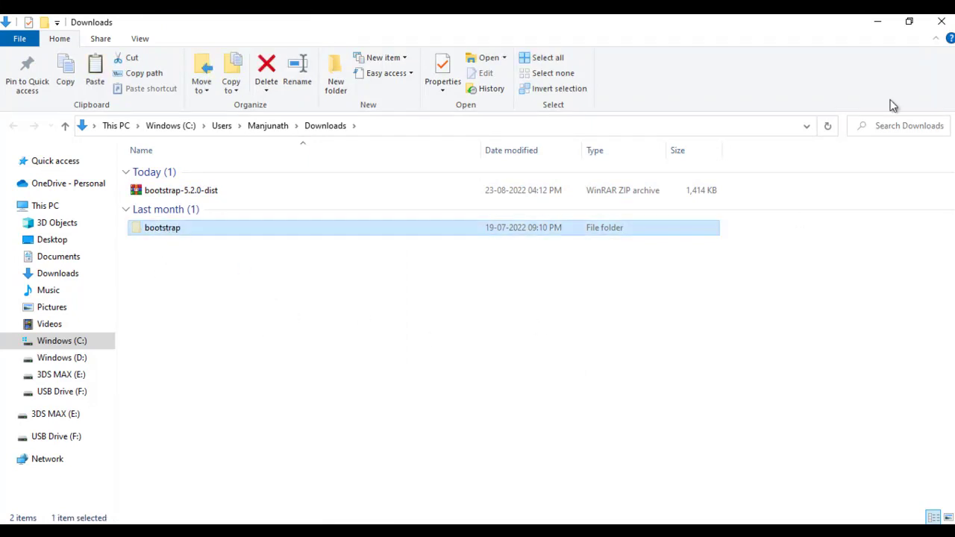
Minimize the Downloads, Chrome and Word windows to reveal the desktop
left_click(878, 22)
left_click(878, 23)
left_click(879, 23)
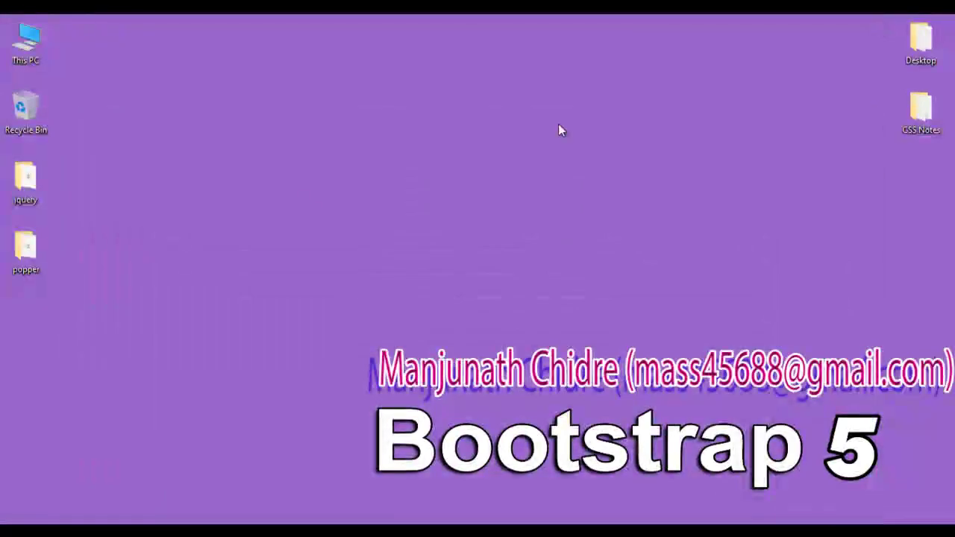